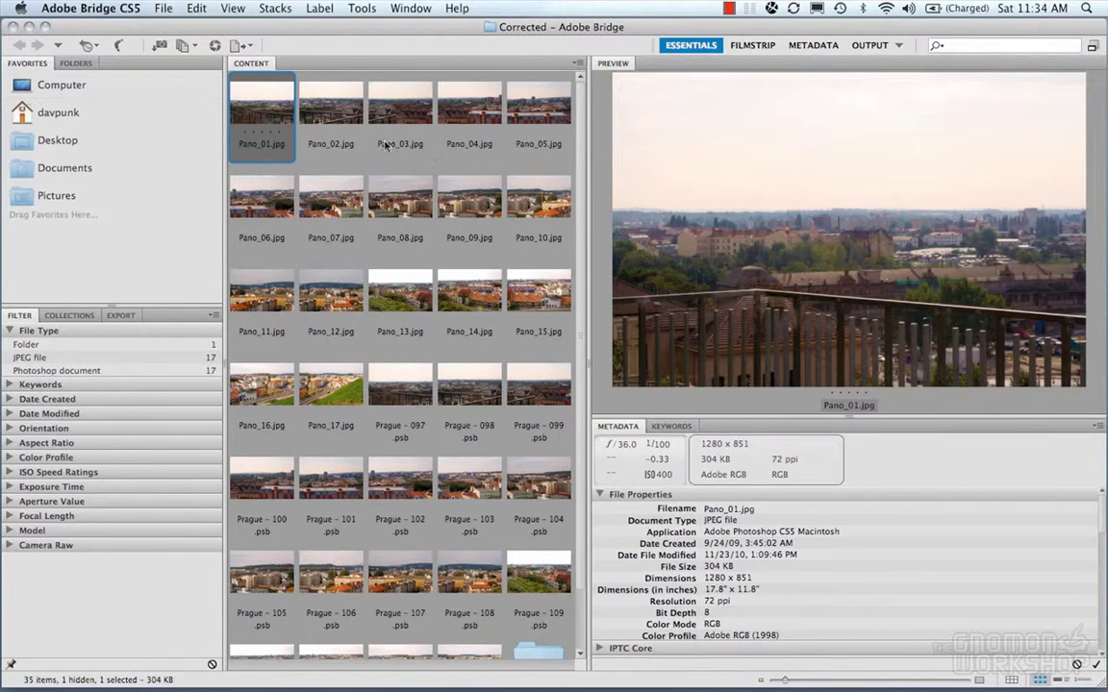
# Step: Preview the Pano photos in Bridge and select Pano_01 through Pano_17
pyautogui.press('Right')
pyautogui.press('Right')
pyautogui.press('Right')
pyautogui.press('Right')
pyautogui.press('Right')
pyautogui.press('Right')
pyautogui.press('Right')
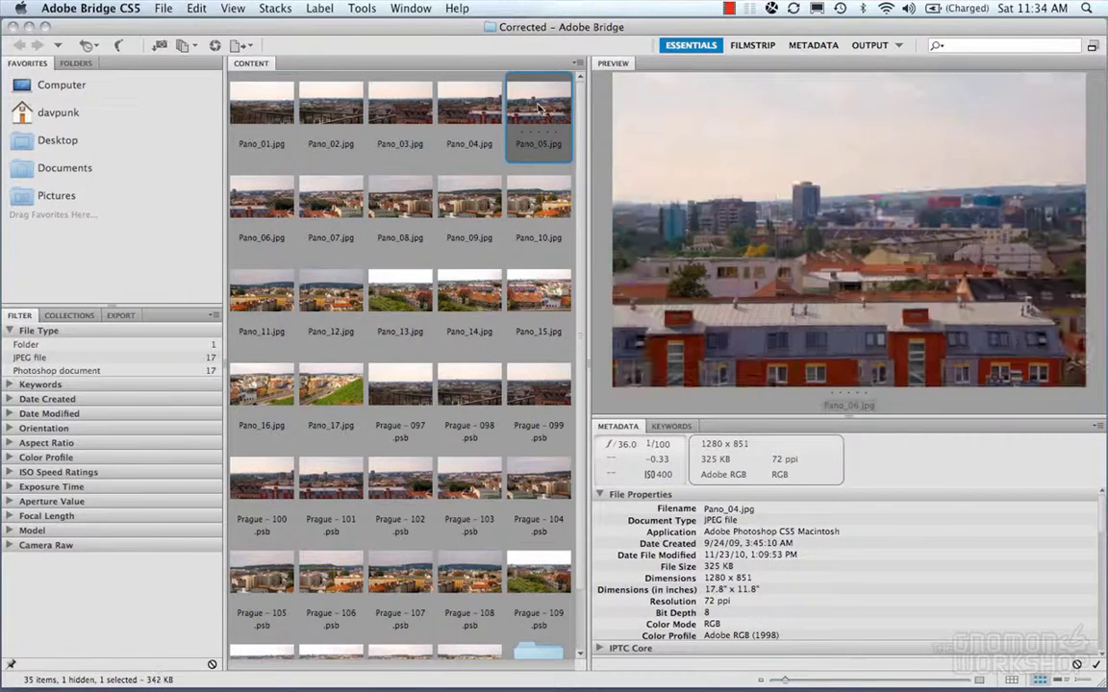
pyautogui.press('Right')
pyautogui.click(242, 108)
pyautogui.keyDown('shift'); pyautogui.click(332, 386); pyautogui.keyUp('shift')
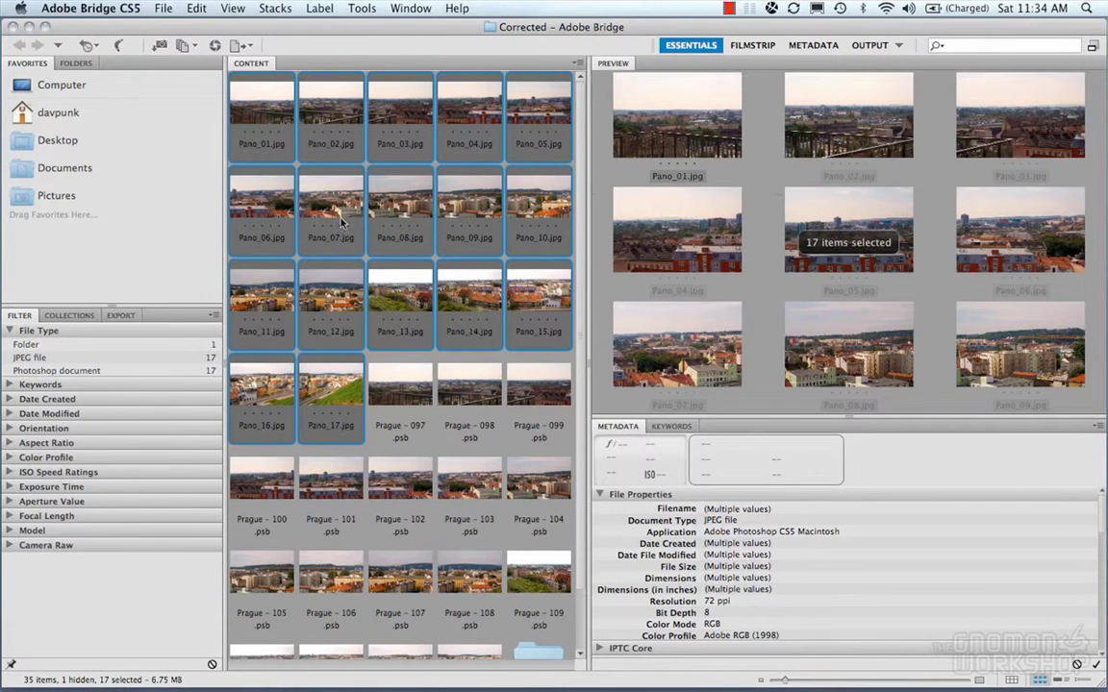
# Step: Close Bridge, switch to Photoshop and launch File > Automate > Photomerge
pyautogui.click(13, 27)
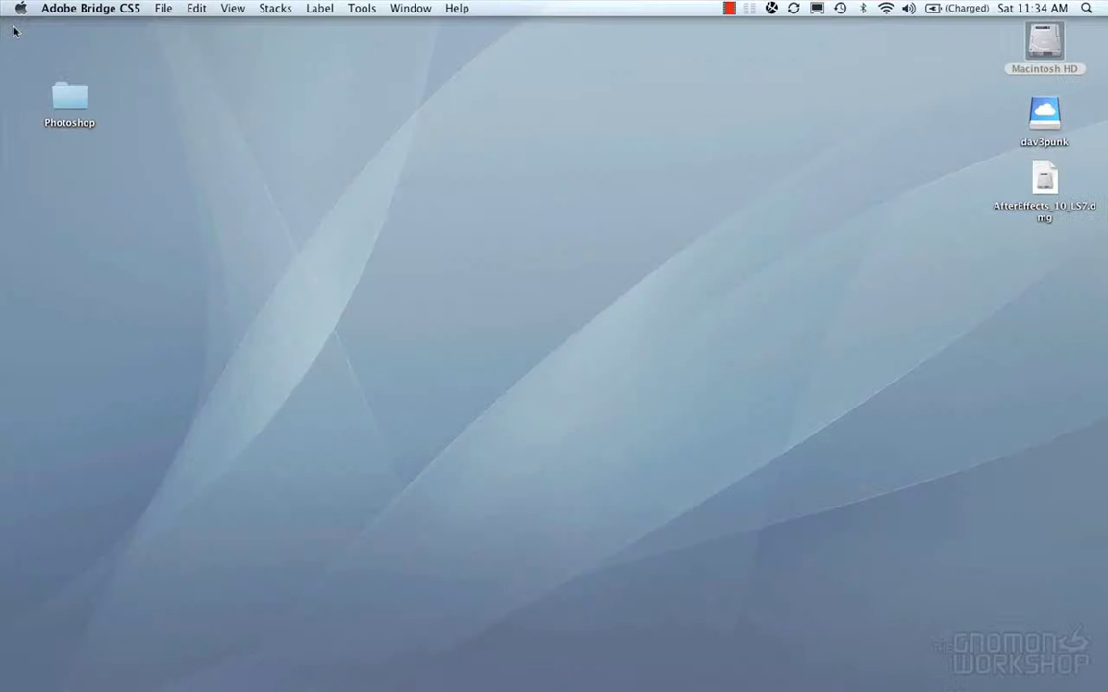
pyautogui.press('super+Tab')
pyautogui.press('super+Tab')
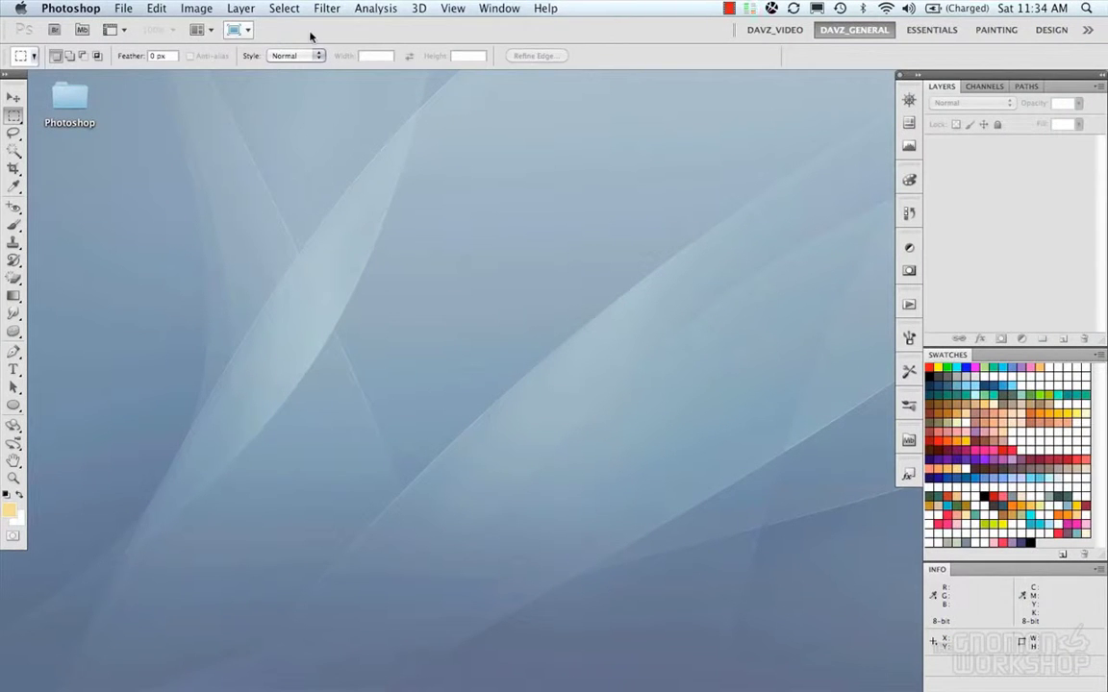
pyautogui.click(121, 8)
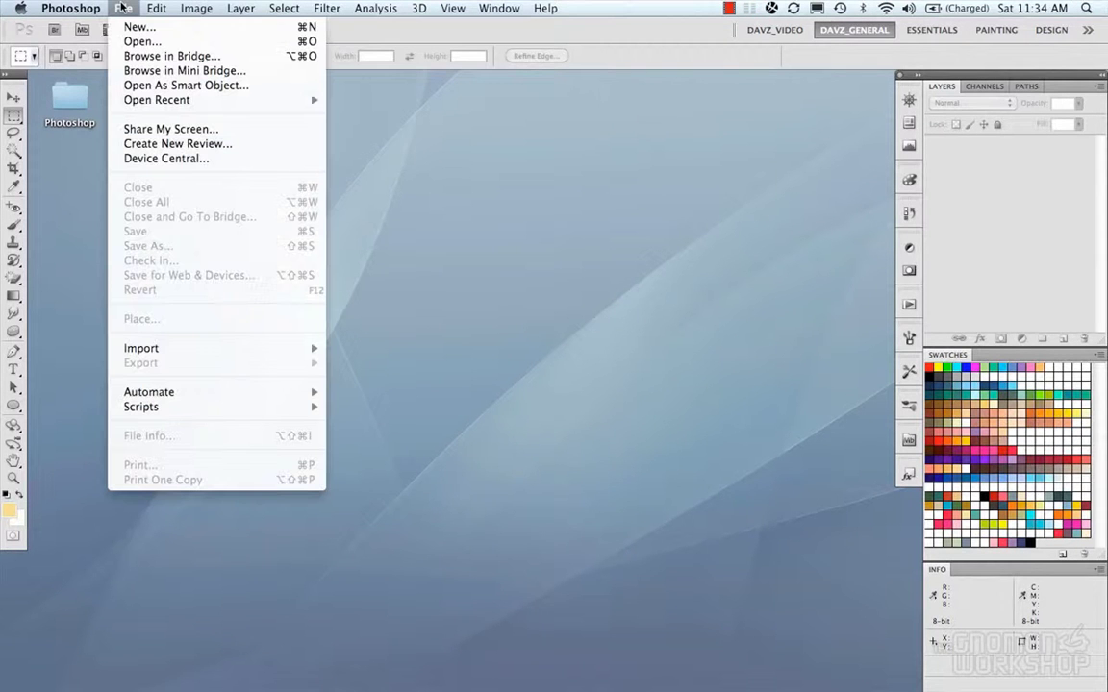
pyautogui.moveTo(174, 395)
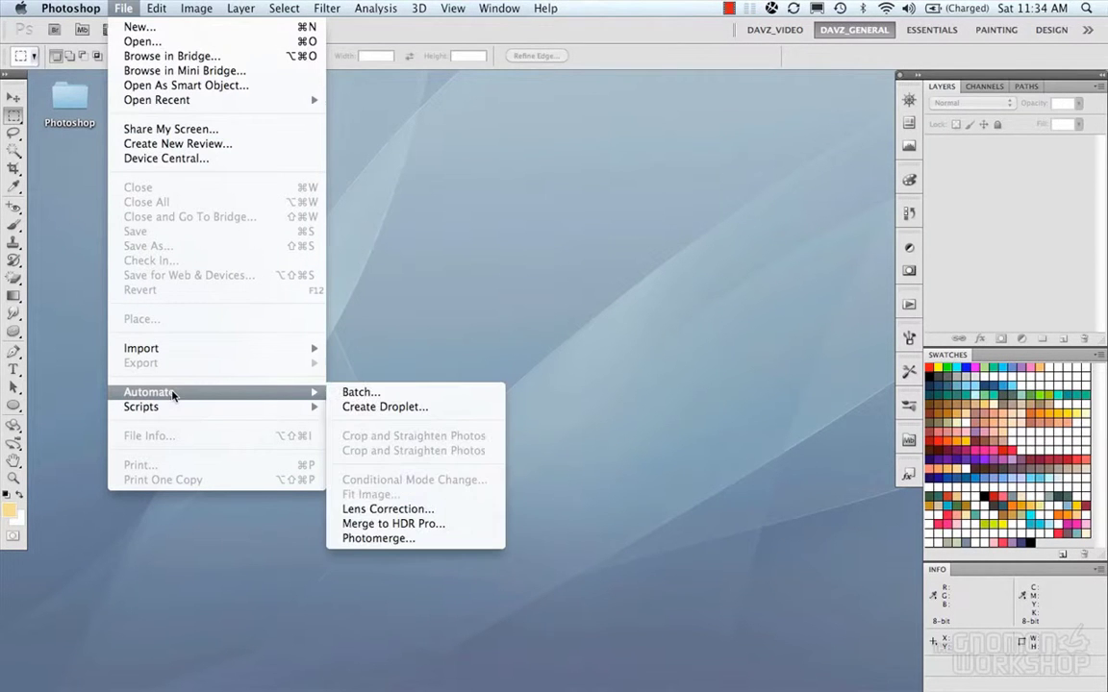
pyautogui.click(408, 539)
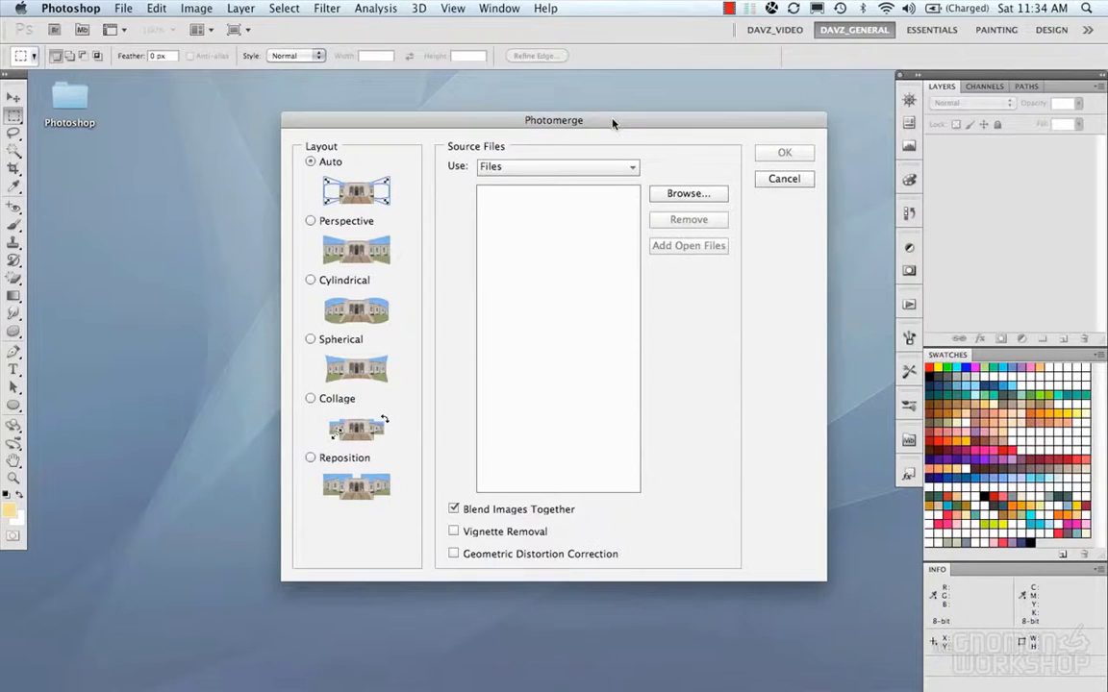
# Step: Move the Photomerge dialog left, keep Files as the source type, and browse for sources
pyautogui.moveTo(614, 120); pyautogui.dragTo(519, 115)
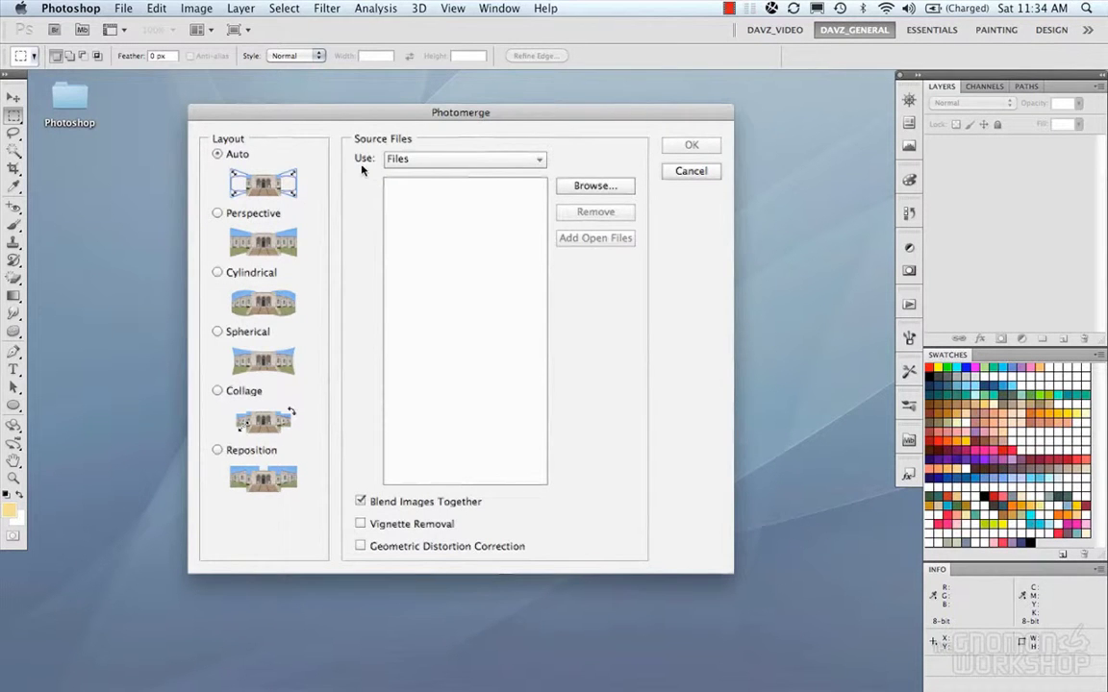
pyautogui.click(418, 159)
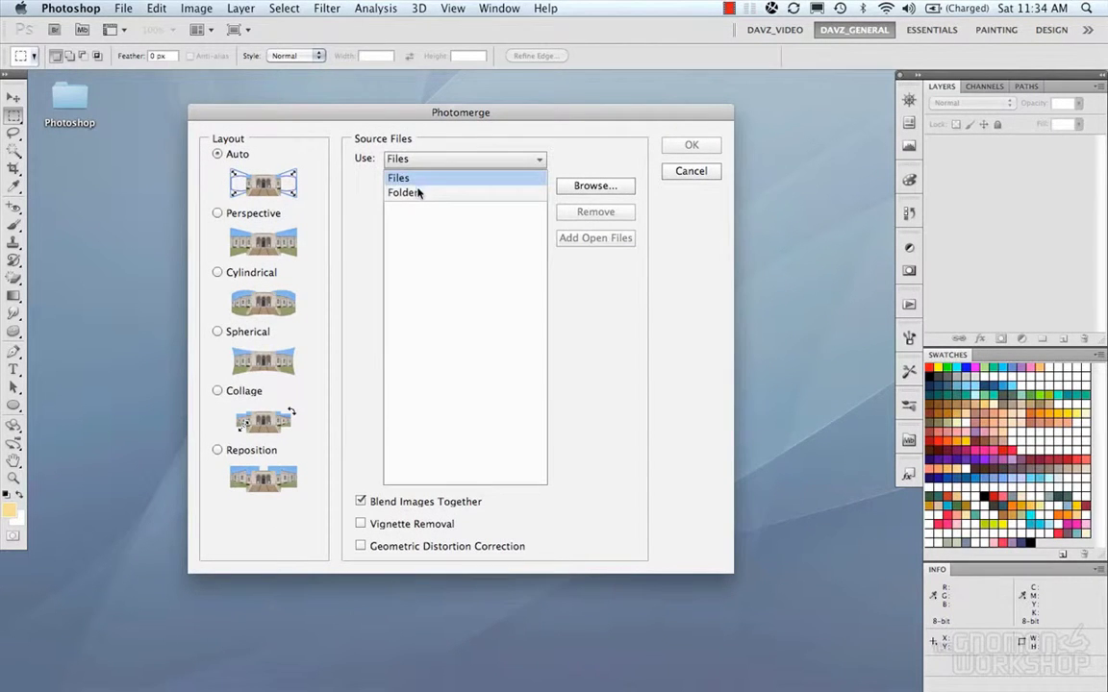
pyautogui.click(482, 137)
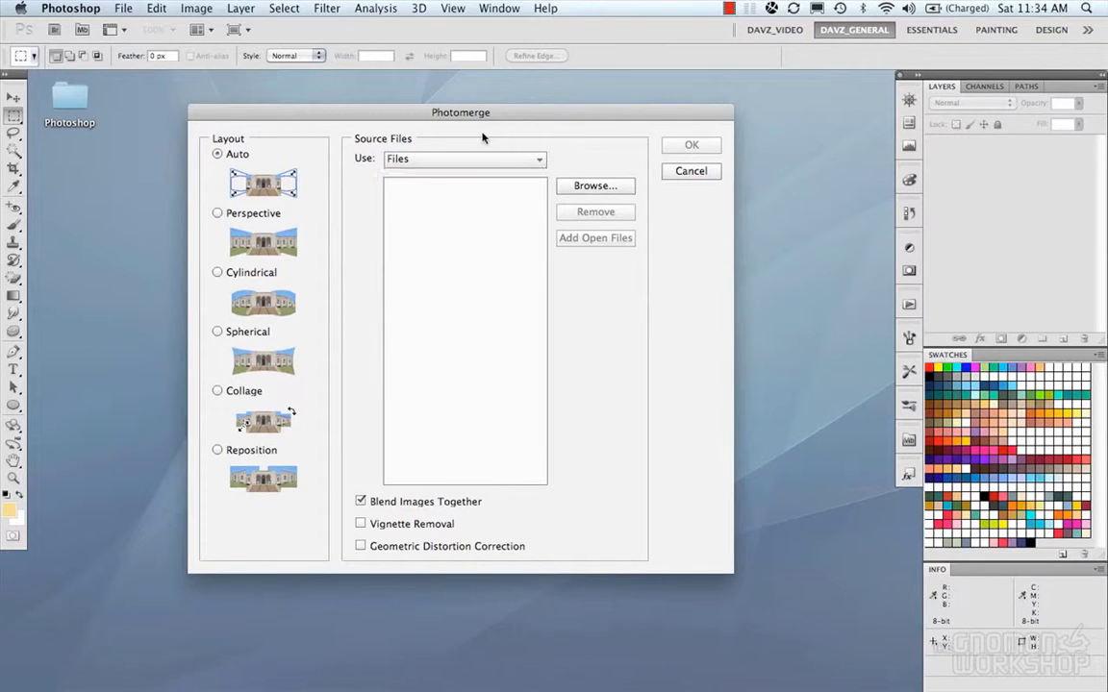
pyautogui.click(596, 185)
# Step: Go to Panorama > Corrected and add Pano_01.jpg through Pano_17.jpg as source files
pyautogui.click(333, 91)
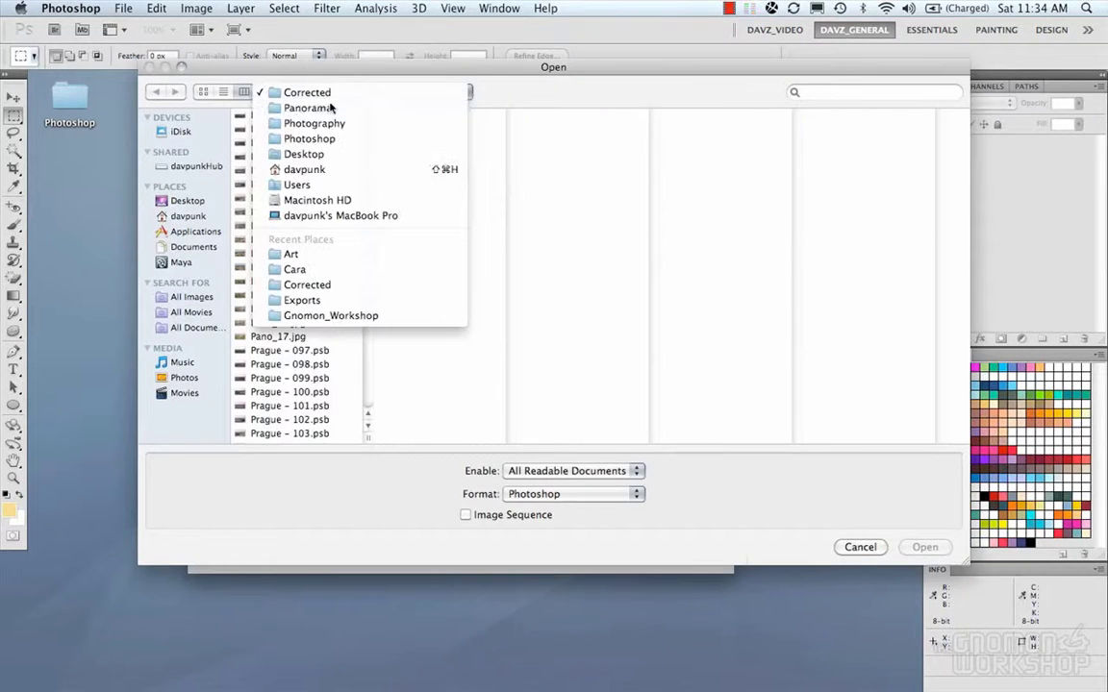
pyautogui.click(332, 109)
pyautogui.click(273, 117)
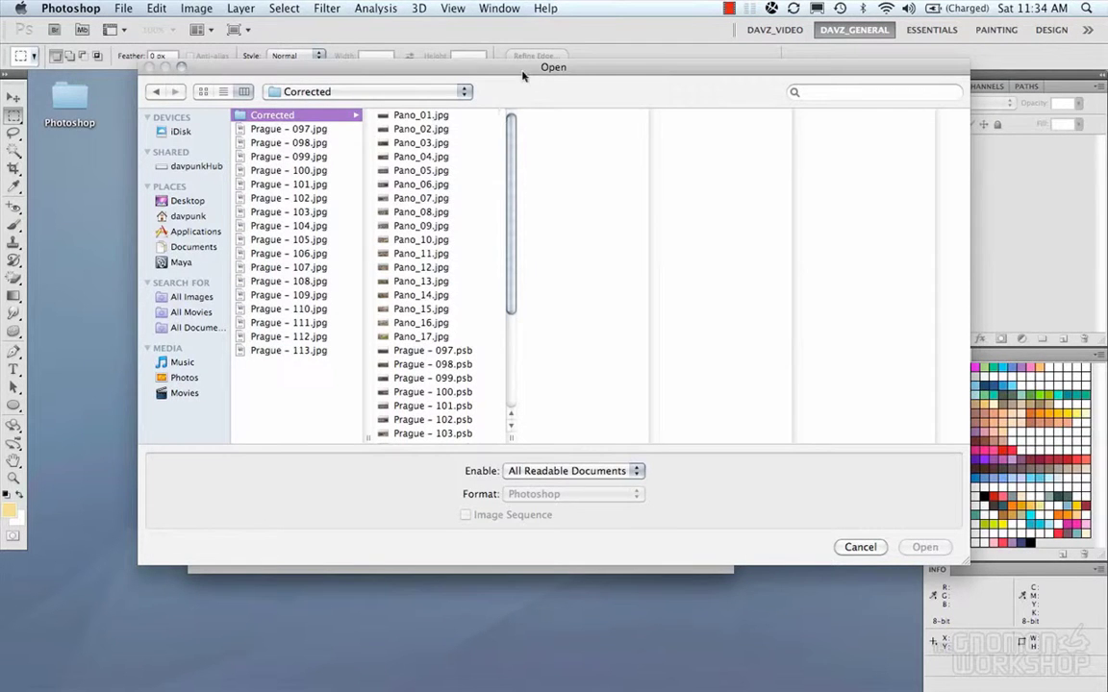
pyautogui.moveTo(524, 64); pyautogui.dragTo(476, 94)
pyautogui.click(413, 146)
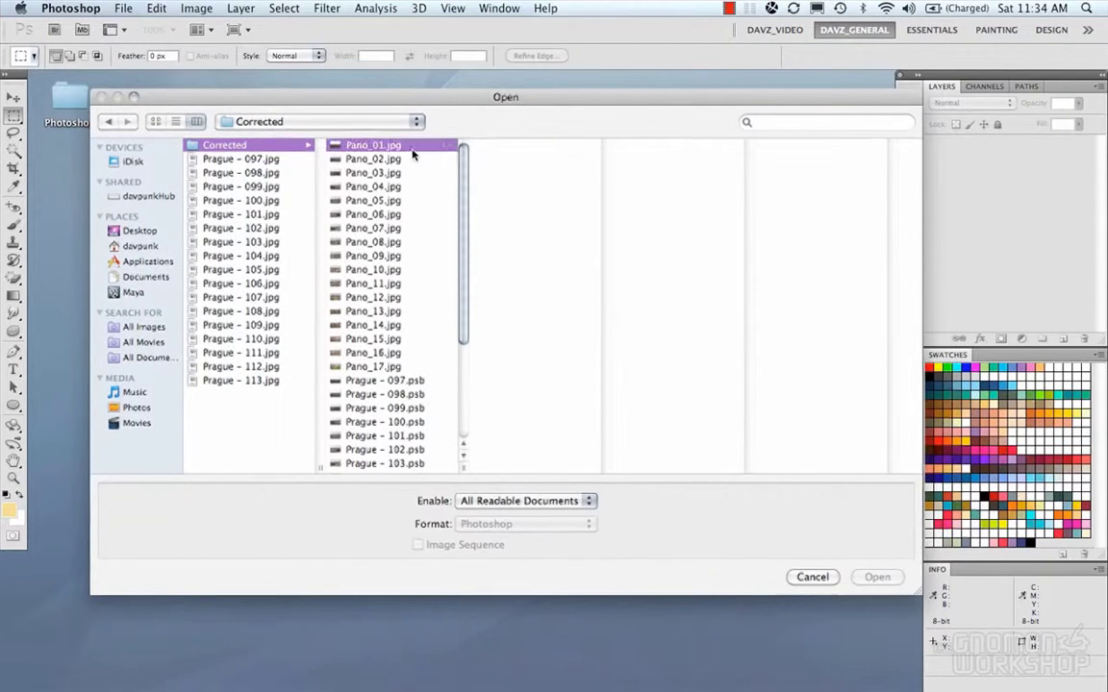
pyautogui.keyDown('shift'); pyautogui.click(380, 367); pyautogui.keyUp('shift')
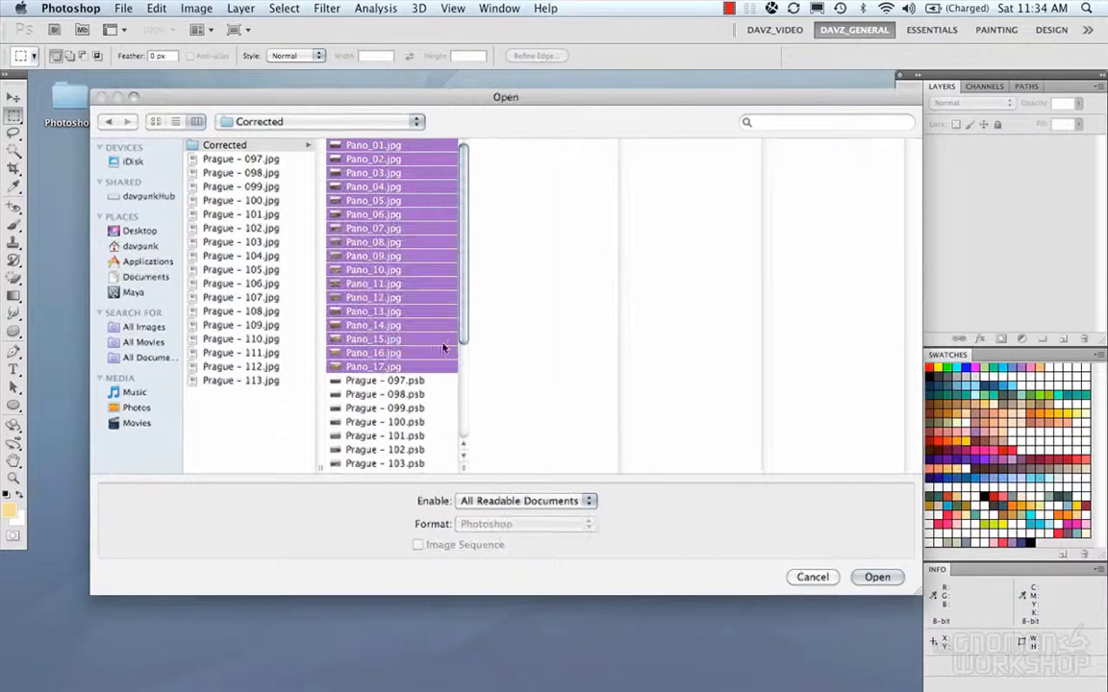
pyautogui.click(877, 577)
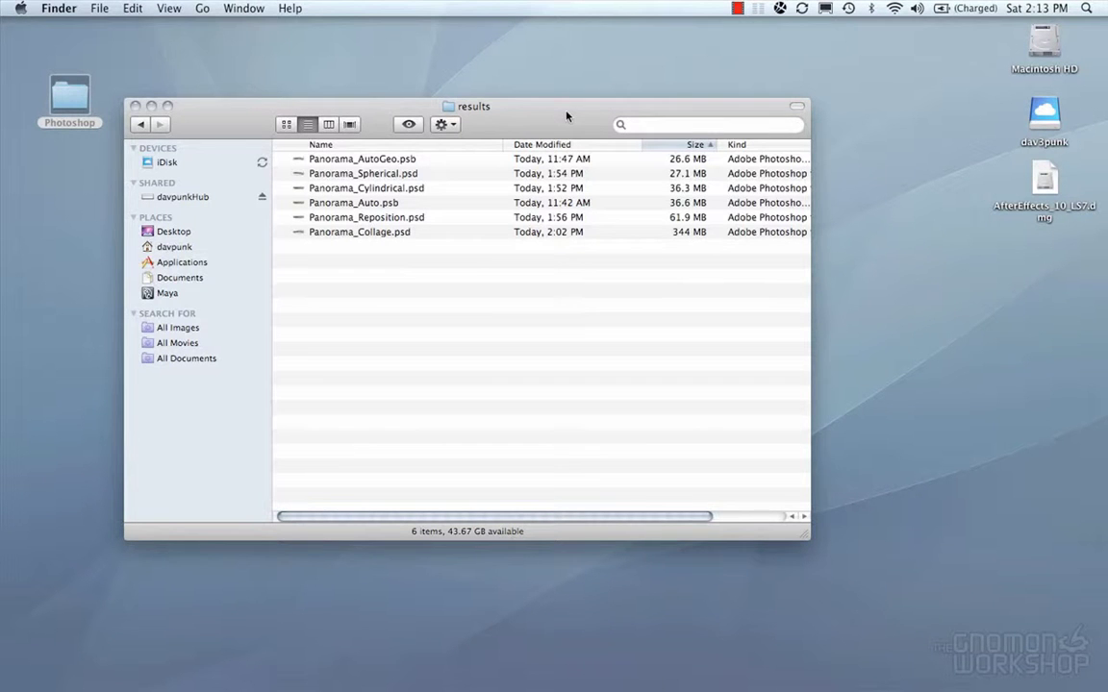
# Step: Sort the results folder's panorama files by the Name column
pyautogui.click(320, 145)
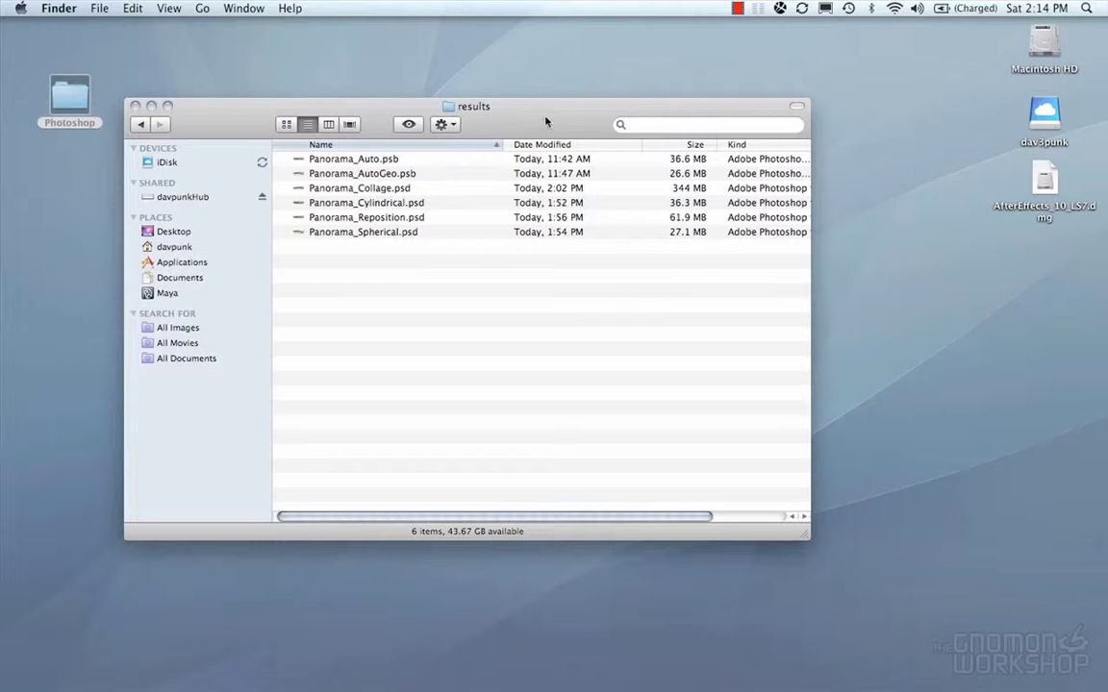
# Step: Bring Photoshop forward from the Dock and cancel a reopened Photomerge dialog without merging
pyautogui.moveTo(663, 678)
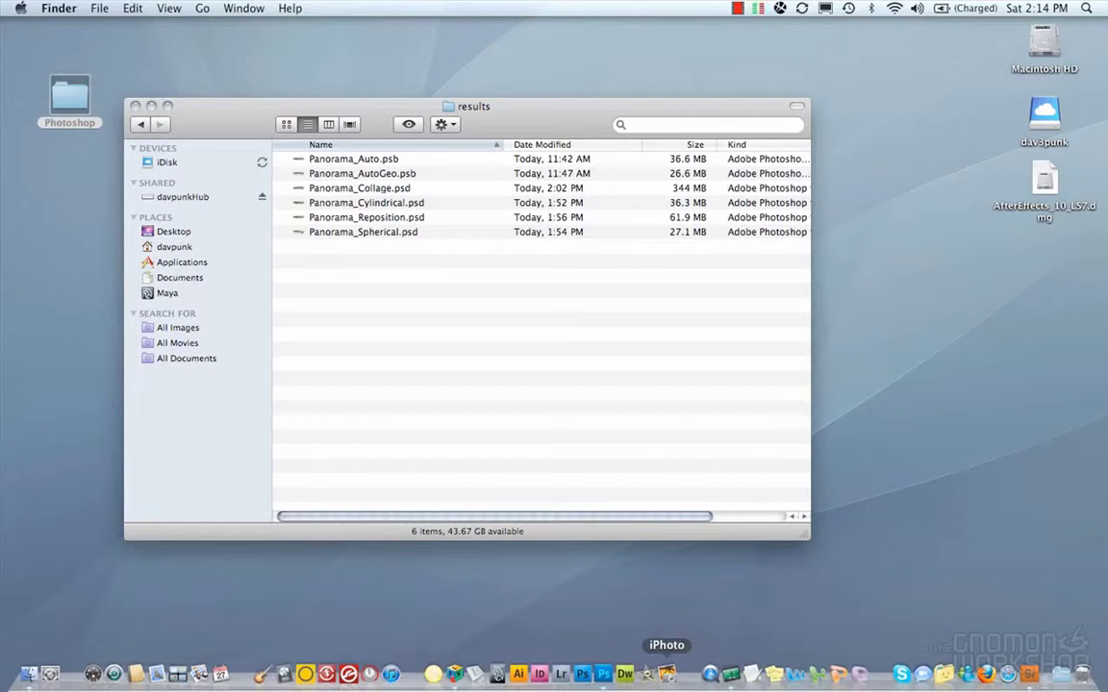
pyautogui.click(603, 674)
pyautogui.click(124, 8)
pyautogui.moveTo(170, 352)
pyautogui.moveTo(168, 391)
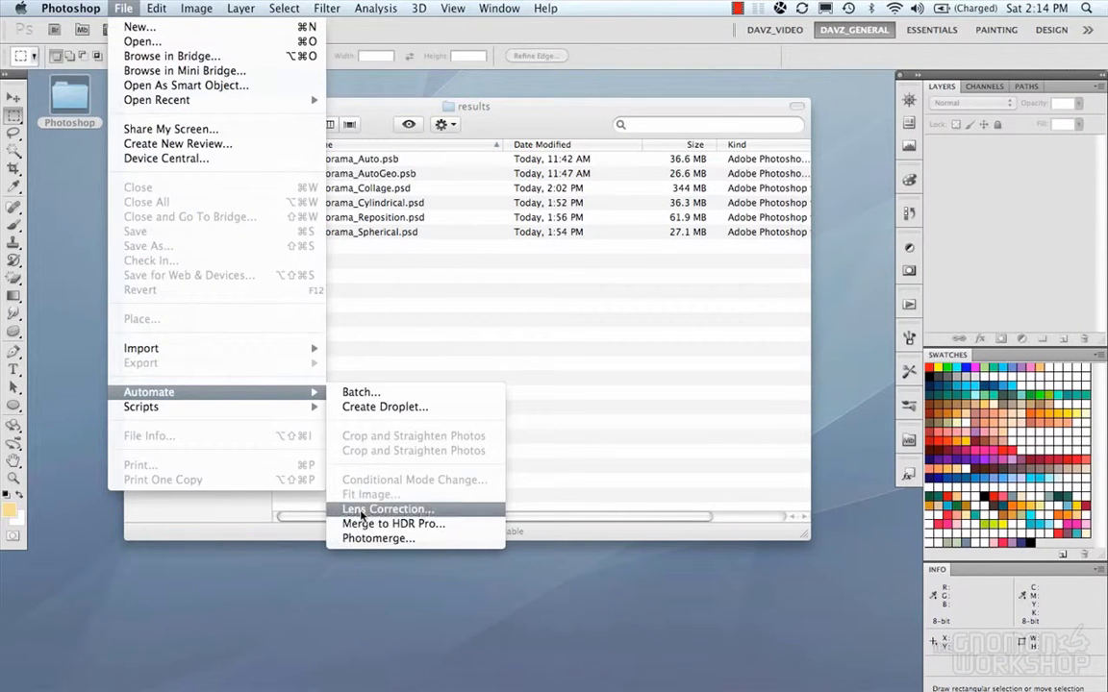
pyautogui.click(364, 539)
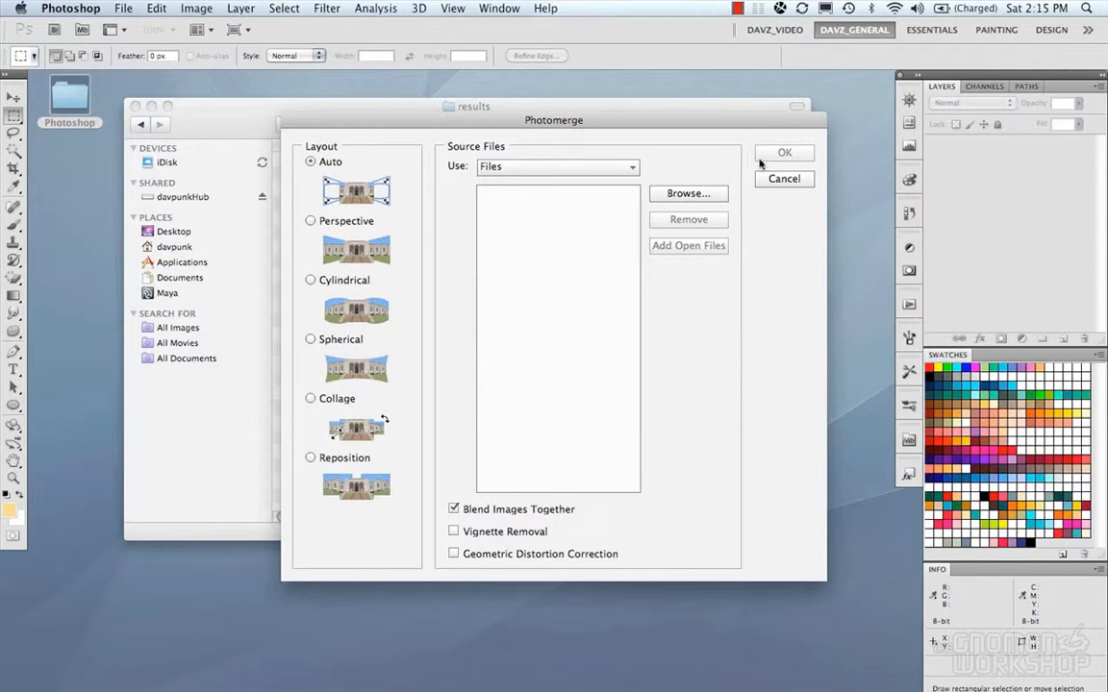
pyautogui.click(783, 179)
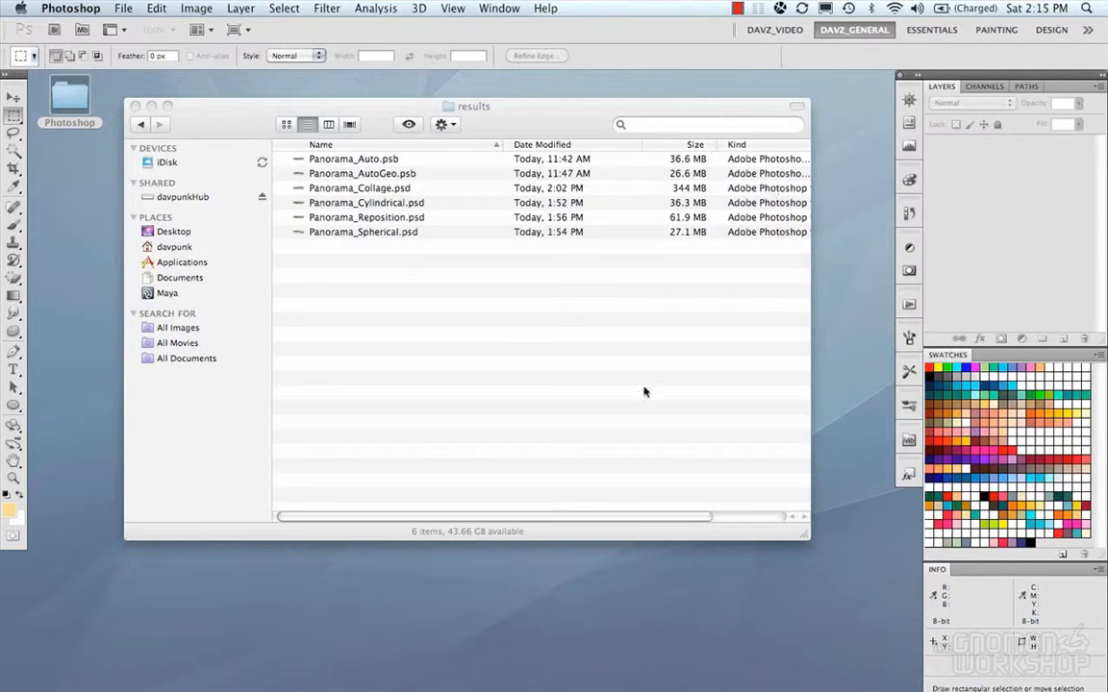
# Step: Launch Bridge on the results folder and preview Panorama_AutoGeo, Panorama_Auto and Panorama_Collage
pyautogui.click(53, 29)
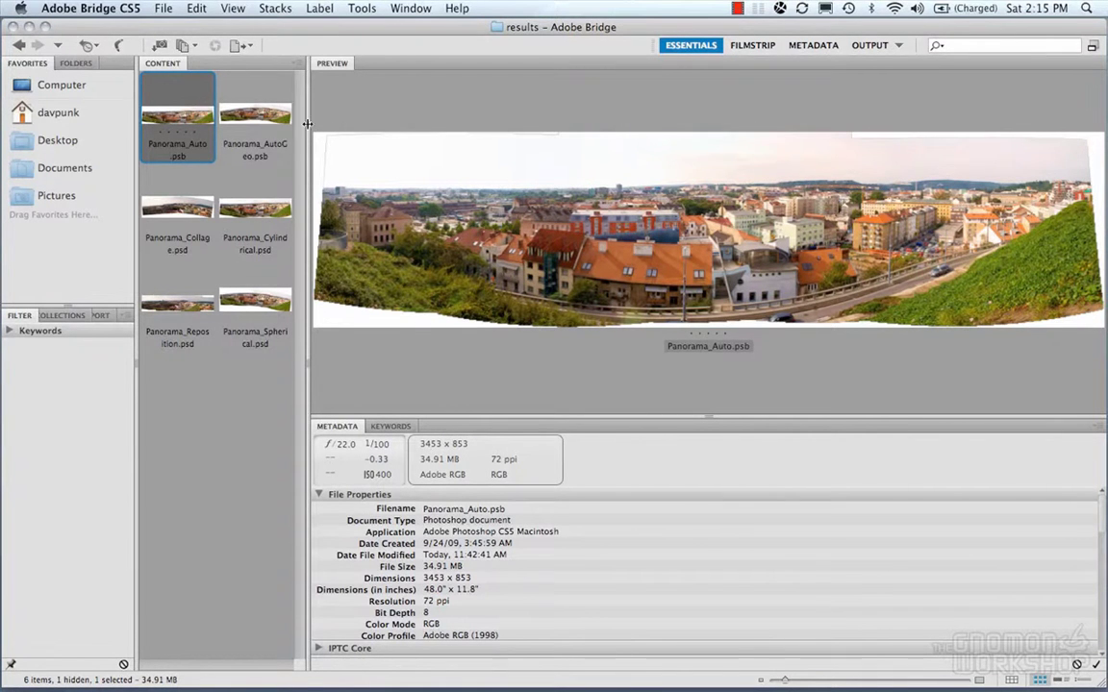
pyautogui.click(254, 116)
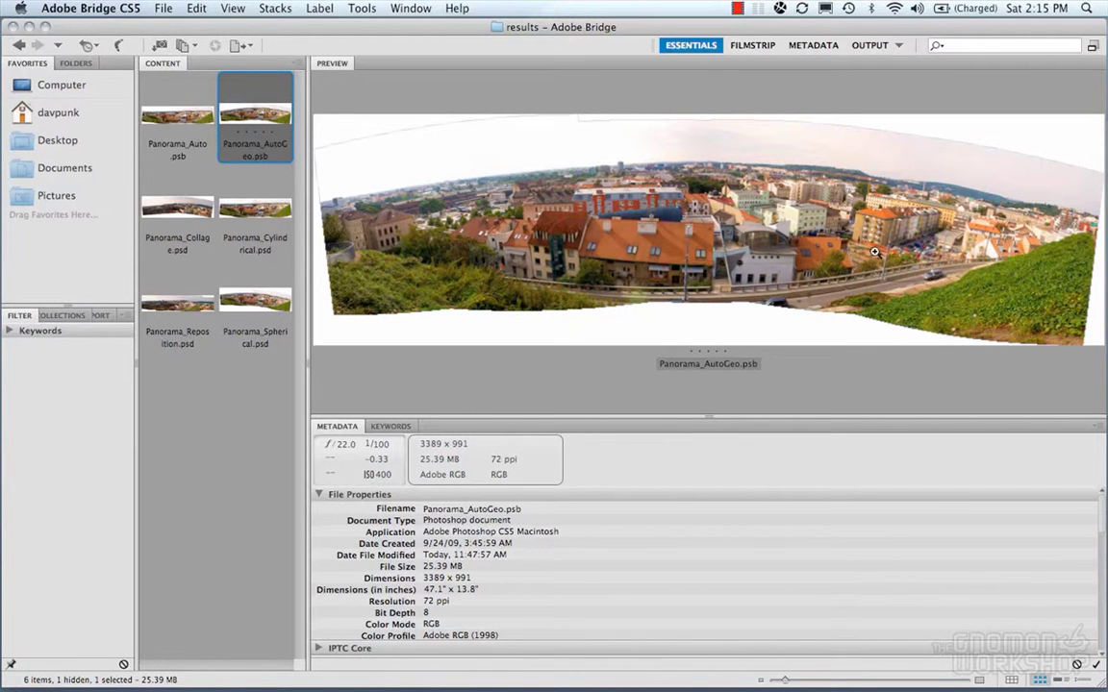
pyautogui.click(173, 116)
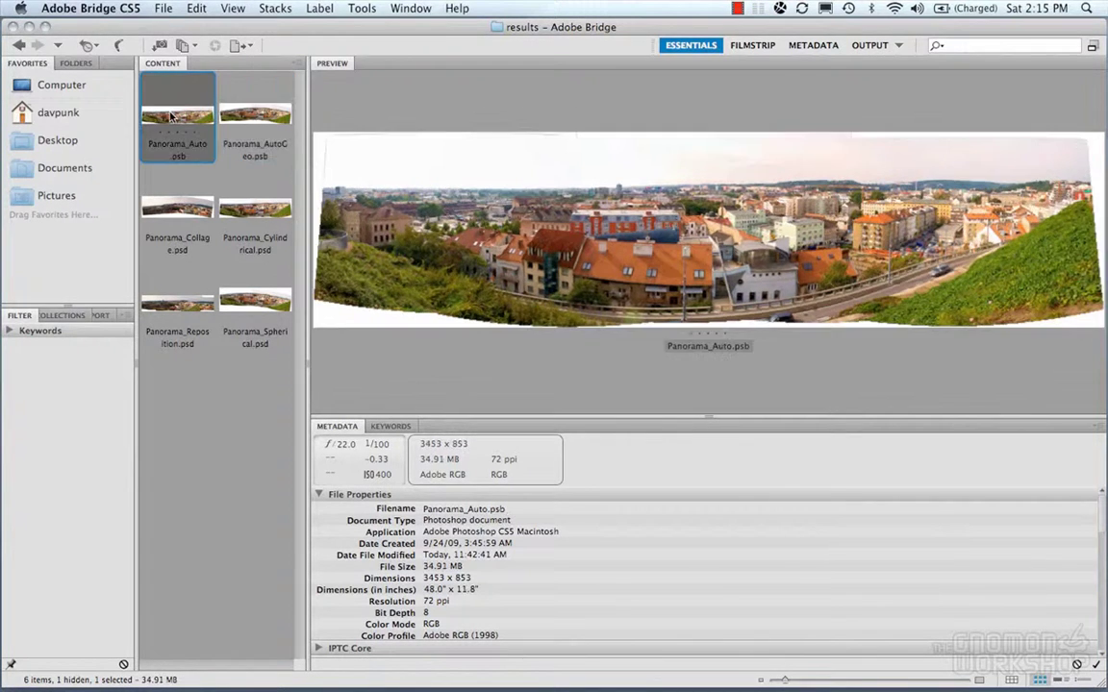
pyautogui.click(250, 112)
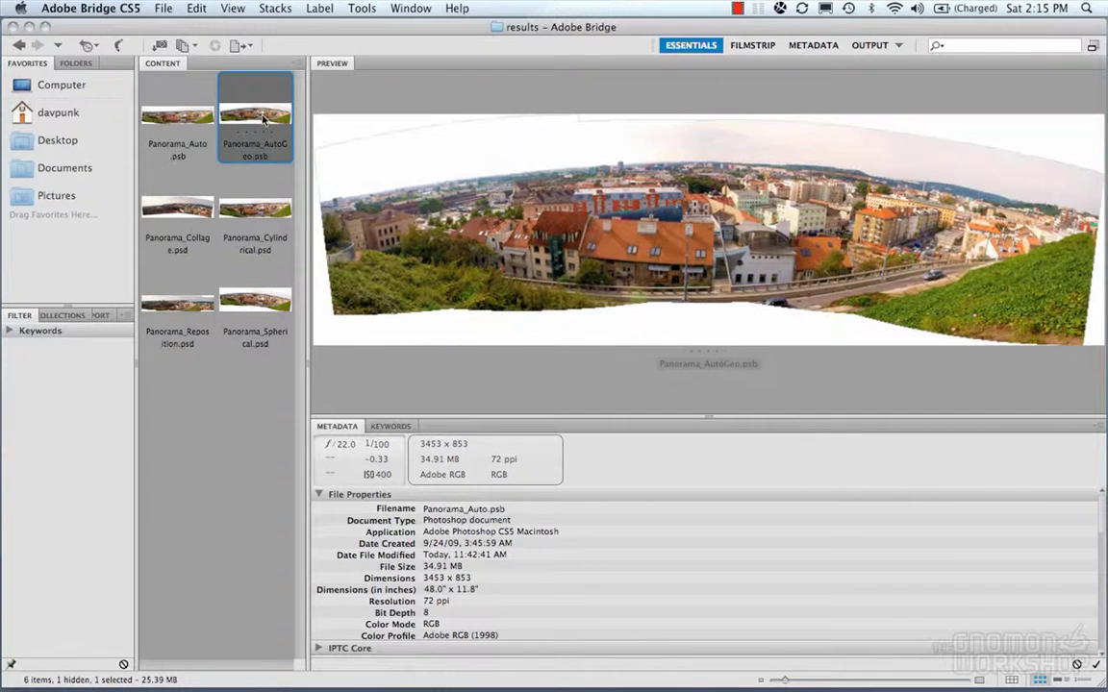
pyautogui.click(179, 208)
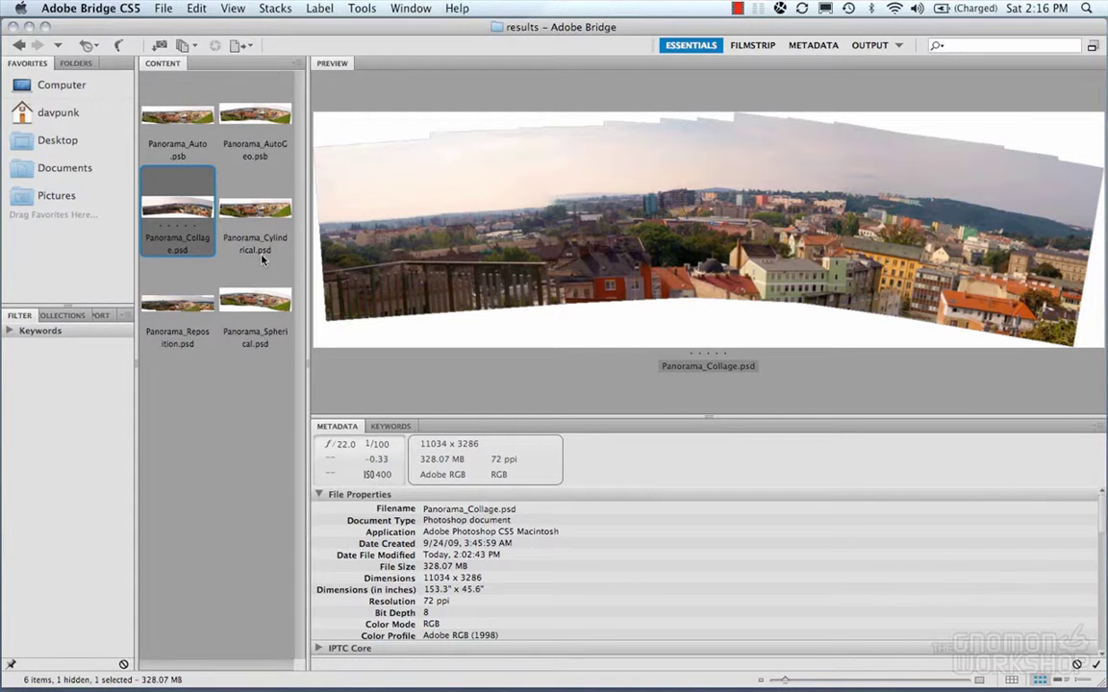
# Step: Preview the Cylindrical, Reposition and Spherical panoramas, ending on Panorama_Auto.psb (3453 x 853, 34.91 MB)
pyautogui.click(259, 210)
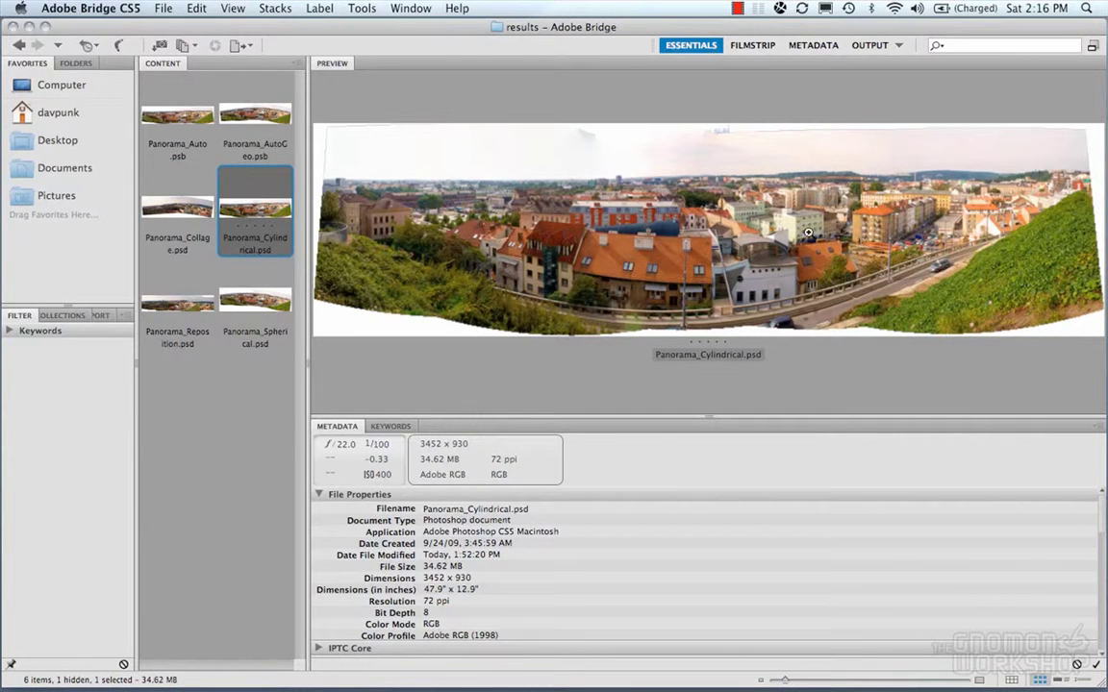
pyautogui.click(178, 308)
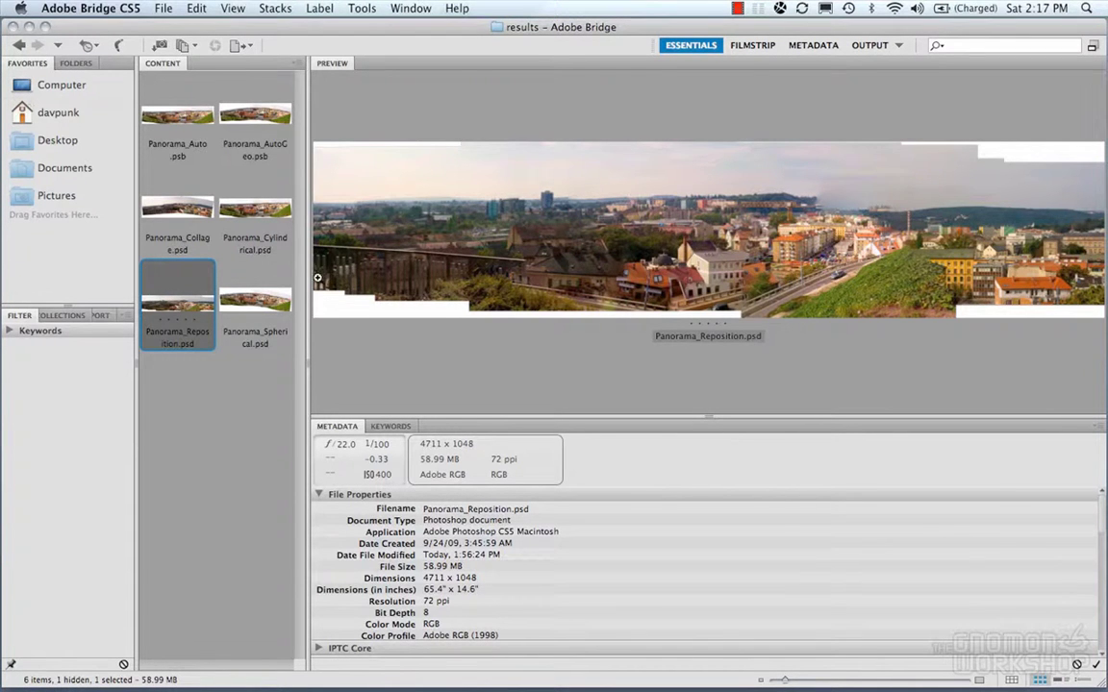
pyautogui.click(269, 302)
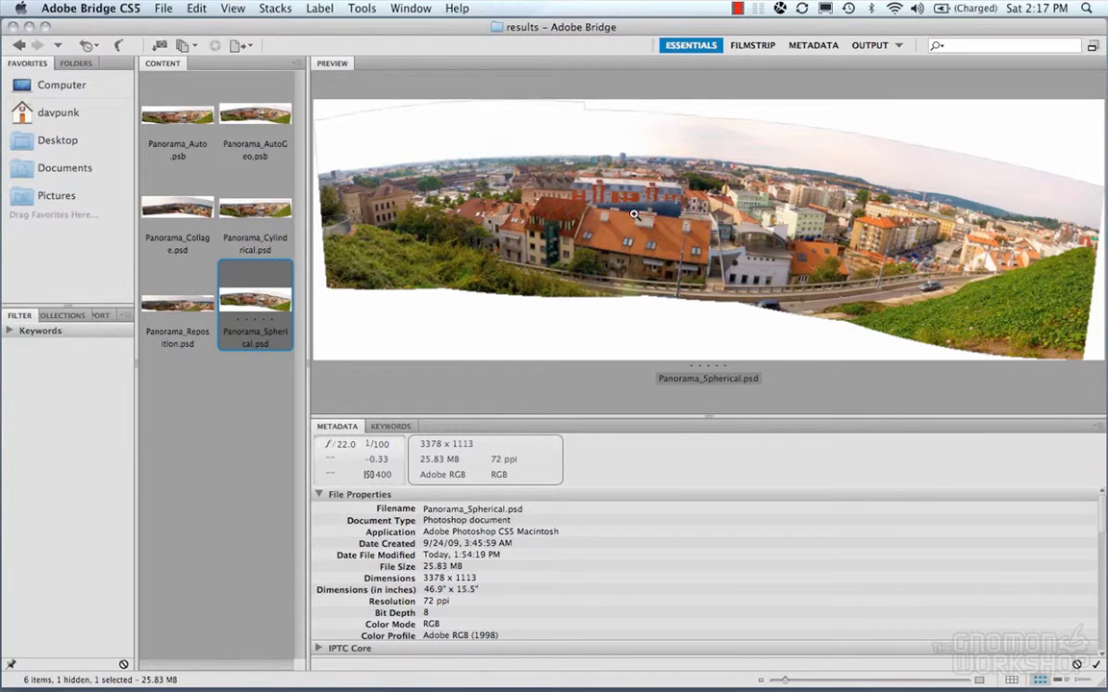
pyautogui.click(252, 212)
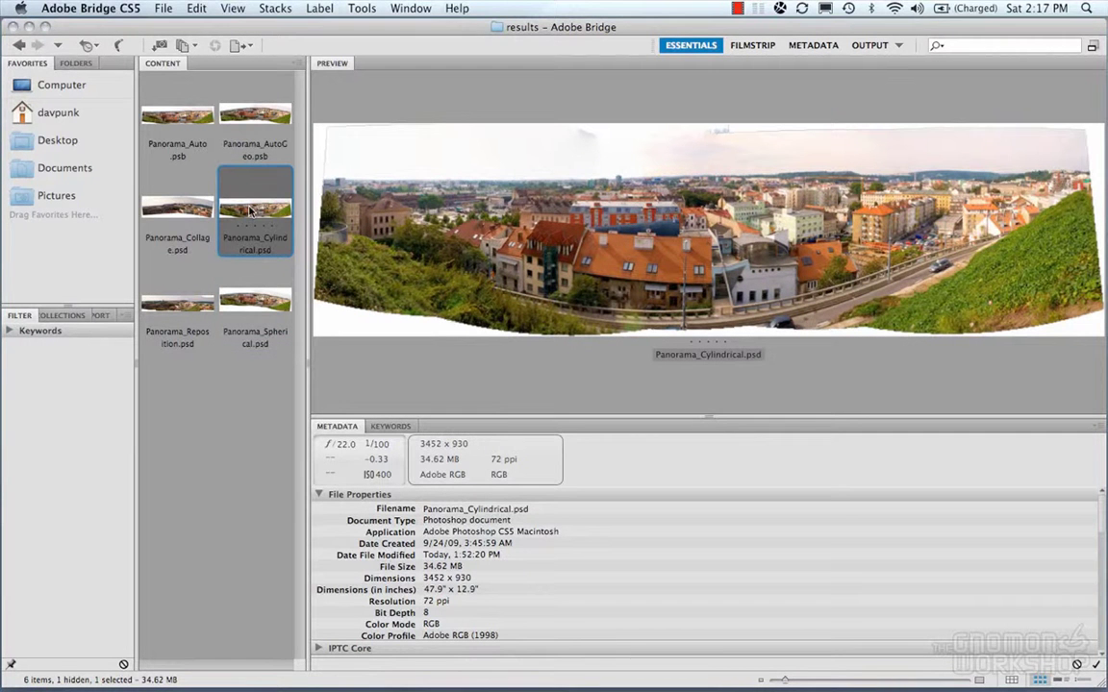
pyautogui.click(165, 122)
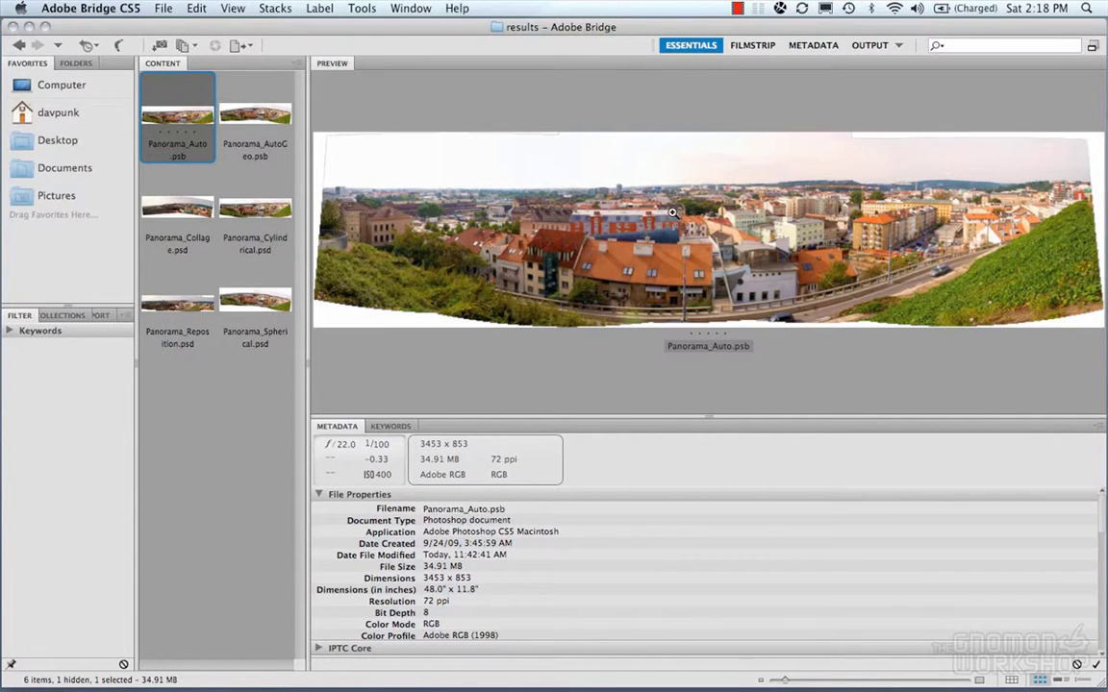
# Step: Open Panorama_Auto.psb in Photoshop and bring the left part of the panorama into view
pyautogui.doubleClick(177, 120)
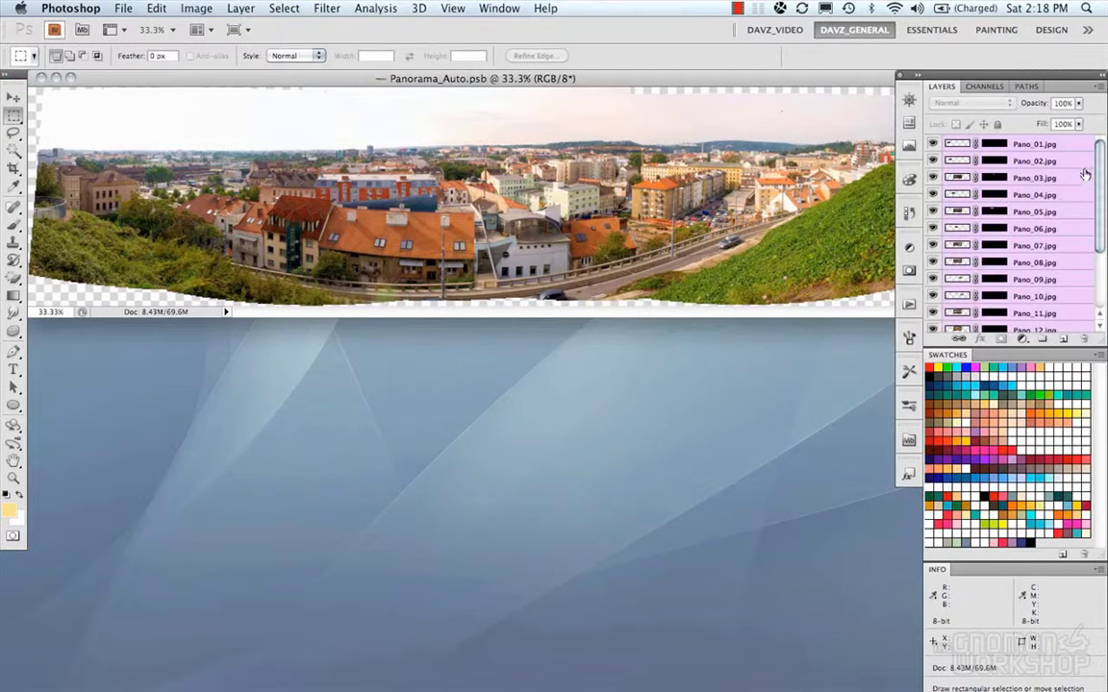
pyautogui.moveTo(1097, 173)
pyautogui.mouseDown()
pyautogui.moveTo(1100, 216)
pyautogui.moveTo(1102, 151)
pyautogui.mouseUp()
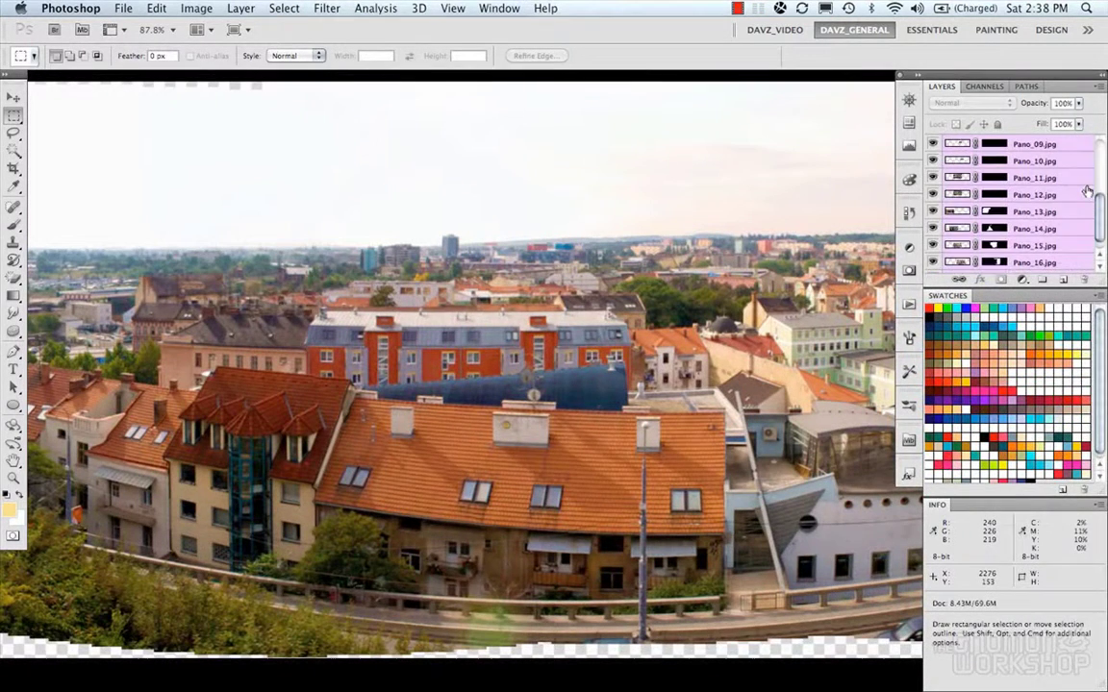
pyautogui.scroll(5, 1087, 190)
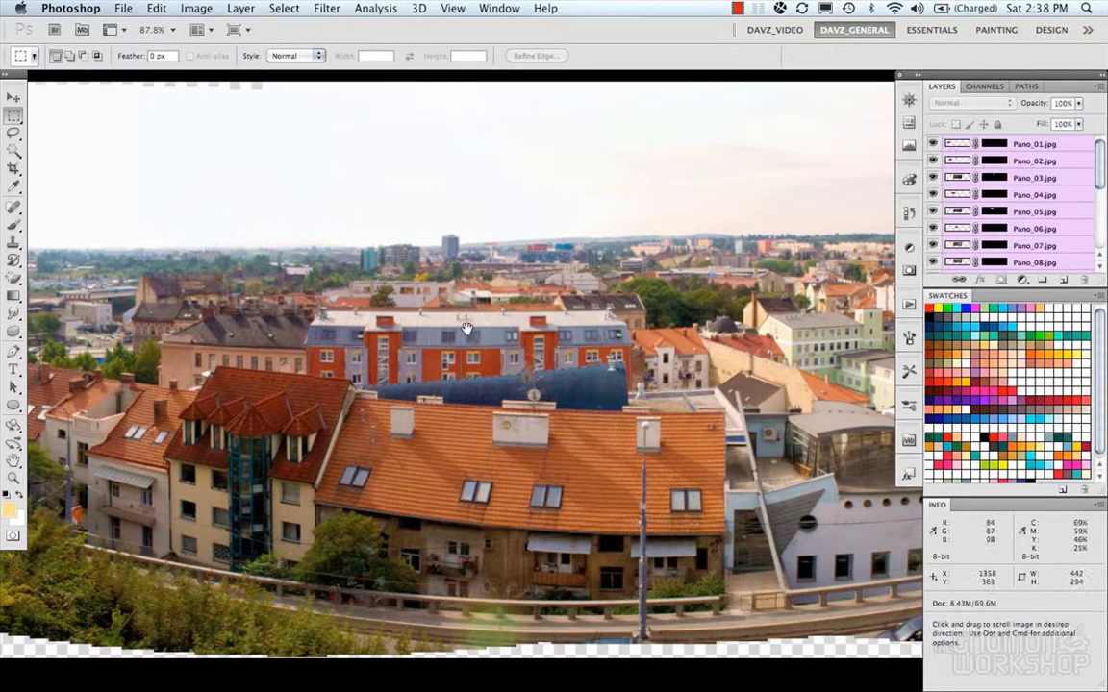
pyautogui.moveTo(421, 297); pyautogui.dragTo(583, 340)
pyautogui.moveTo(167, 156); pyautogui.dragTo(459, 354)
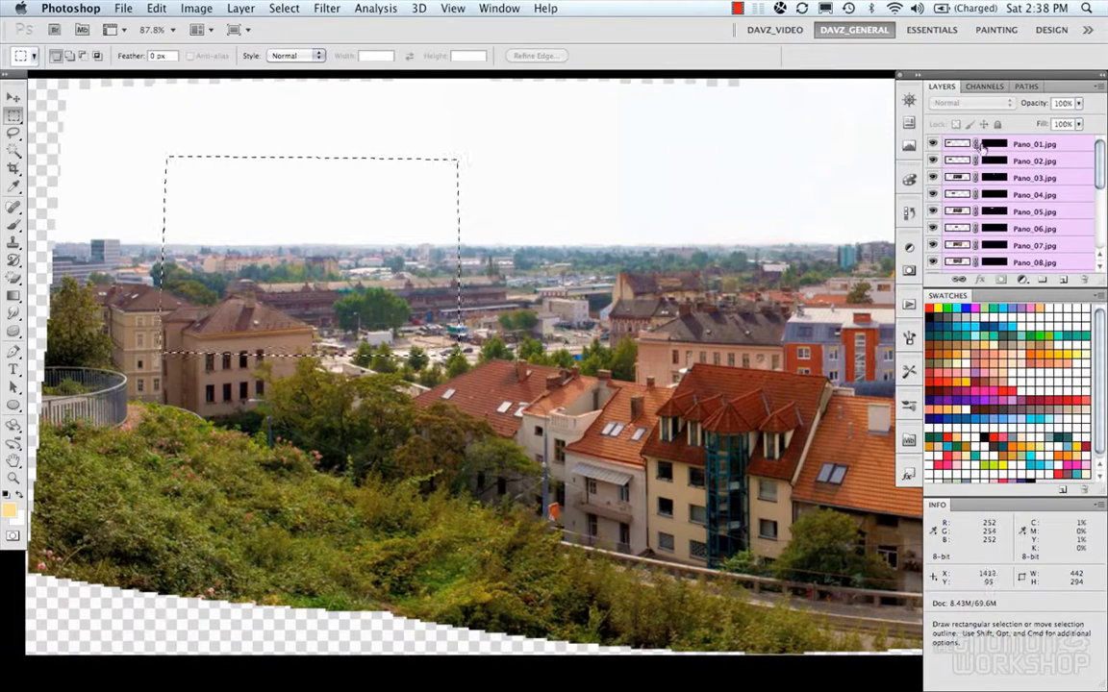
# Step: Load the Pano_01, Pano_02, Pano_04 and lower layer masks as selections, deselect, then select Pano_05
pyautogui.keyDown('super'); pyautogui.click(988, 145); pyautogui.keyUp('super')
pyautogui.click(688, 258)
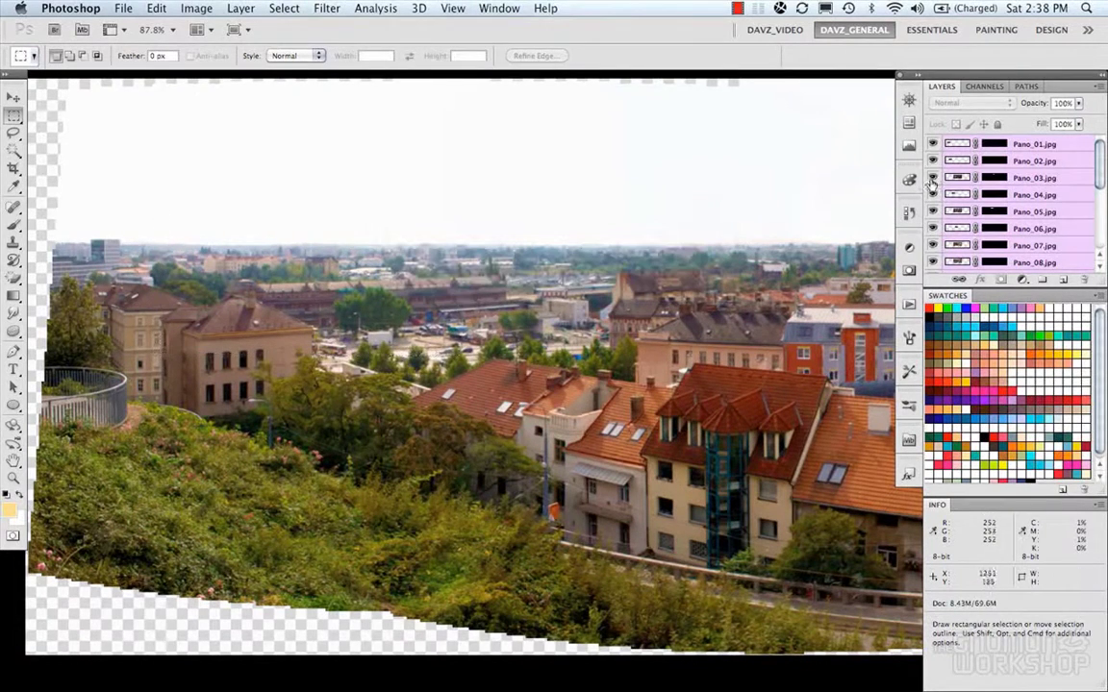
pyautogui.keyDown('super'); pyautogui.click(955, 161); pyautogui.keyUp('super')
pyautogui.keyDown('super'); pyautogui.click(957, 195); pyautogui.keyUp('super')
pyautogui.keyDown('super'); pyautogui.click(959, 228); pyautogui.keyUp('super')
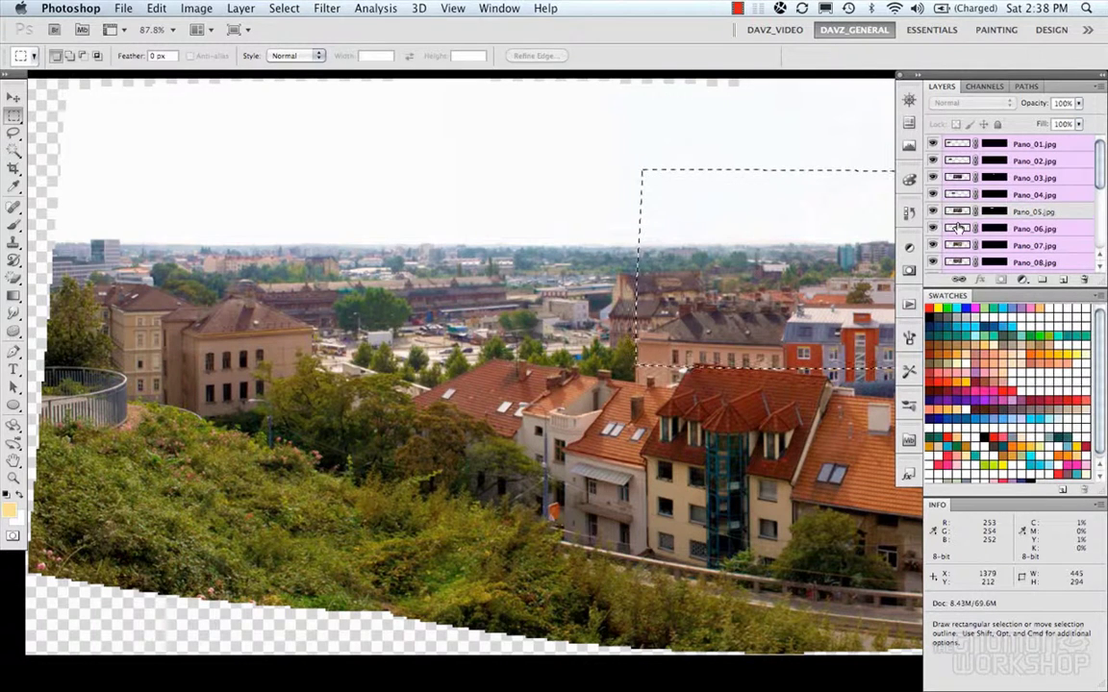
pyautogui.press('super+d')
pyautogui.click(1005, 199)
pyautogui.click(959, 213)
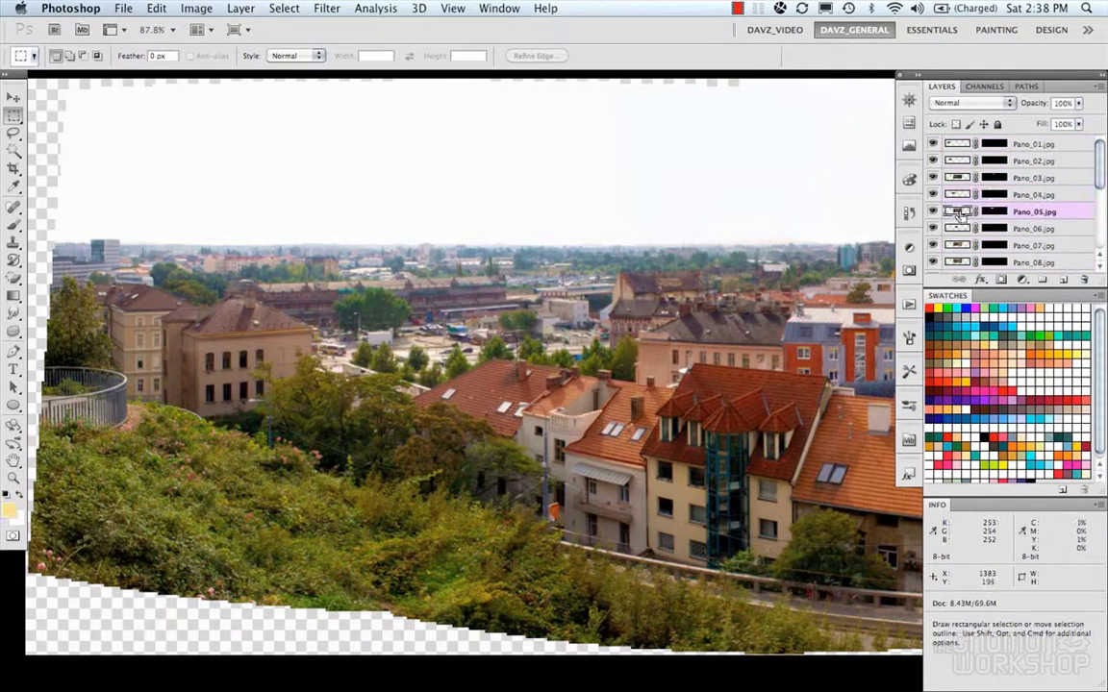
# Step: Zoom out, go full screen, and crop to a marquee covering nearly the whole panorama
pyautogui.moveTo(846, 317); pyautogui.dragTo(307, 296)
pyautogui.press('super+shift+d')
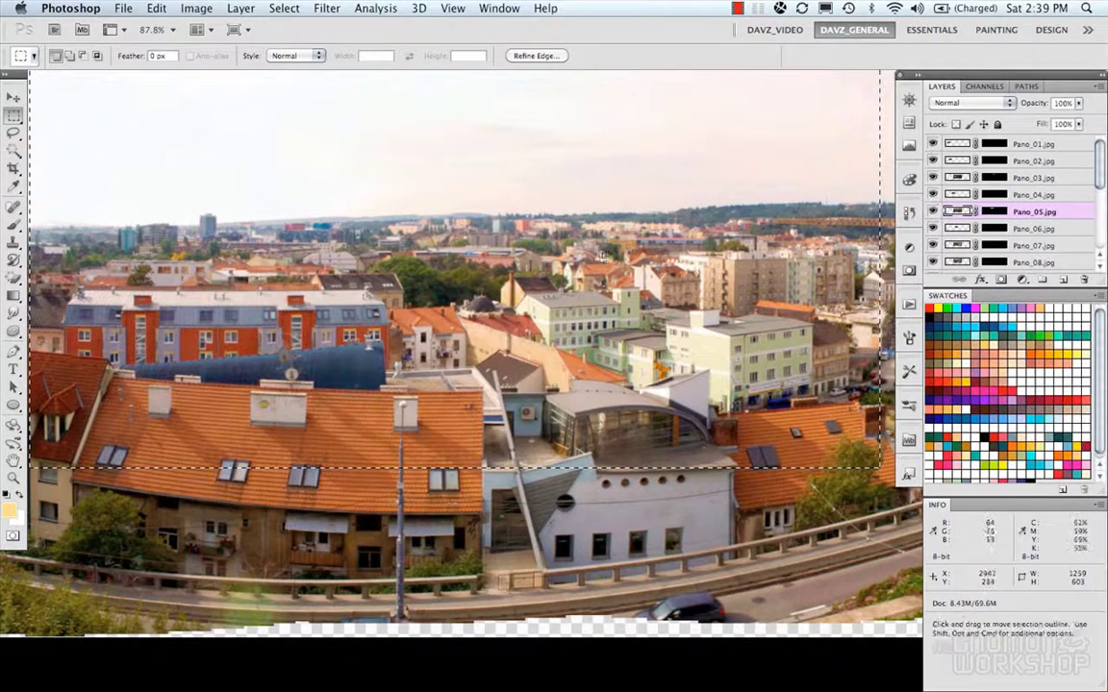
pyautogui.scroll(-2, 620, 257)
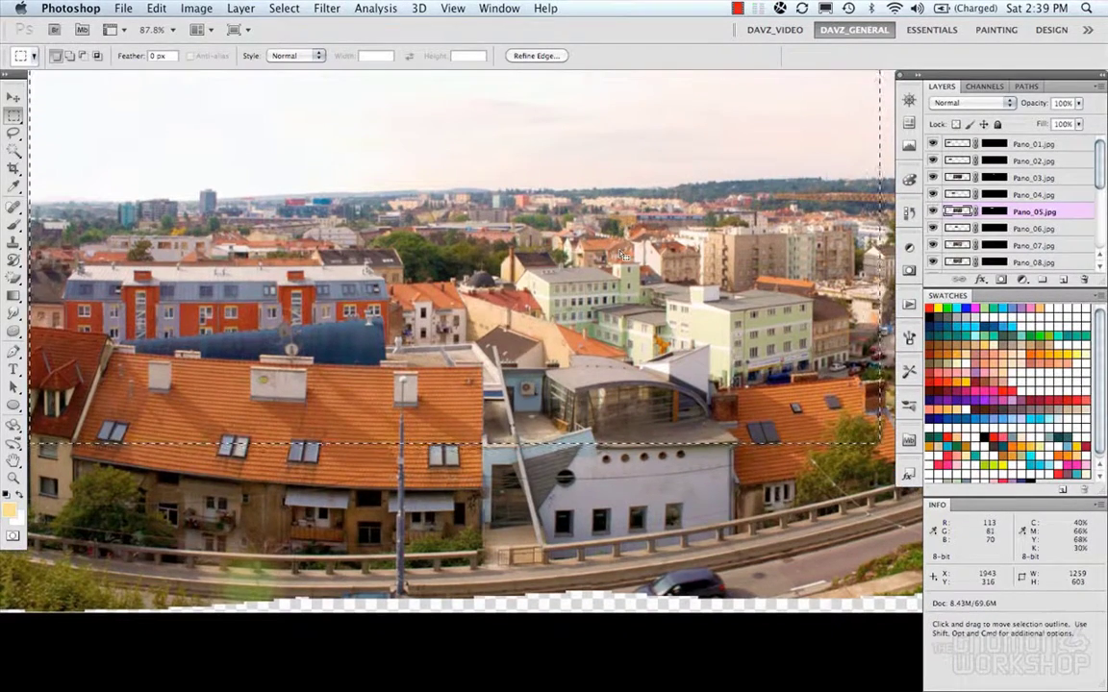
pyautogui.scroll(-4, 621, 256)
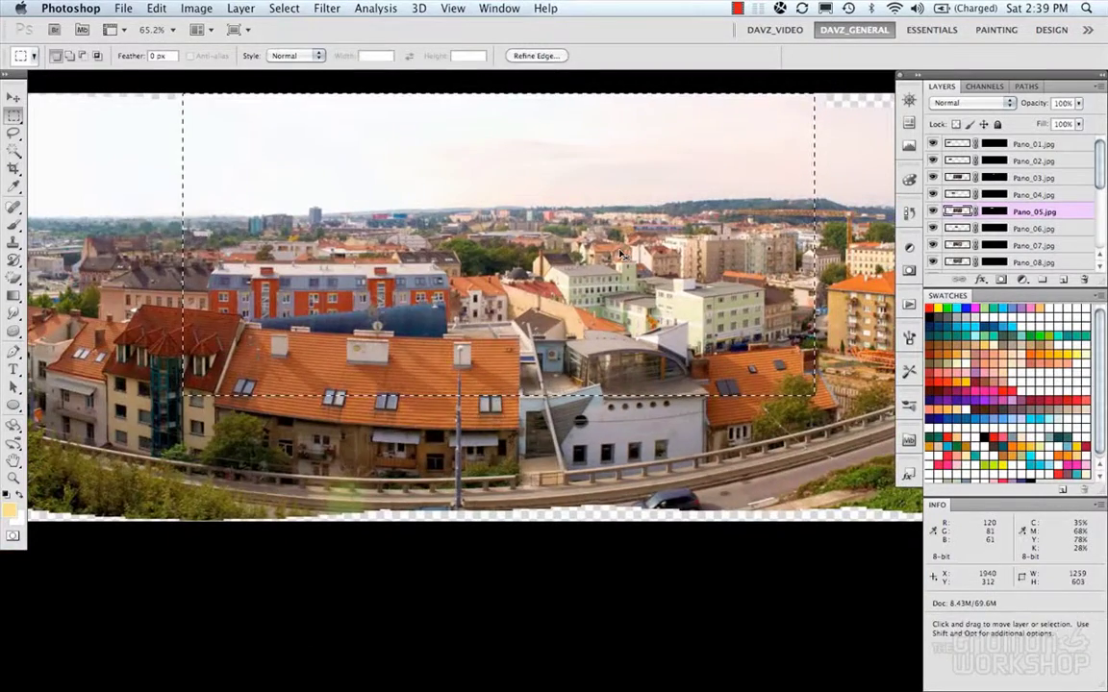
pyautogui.moveTo(566, 293); pyautogui.dragTo(656, 330)
pyautogui.moveTo(388, 323); pyautogui.dragTo(511, 359)
pyautogui.scroll(-2, 469, 318)
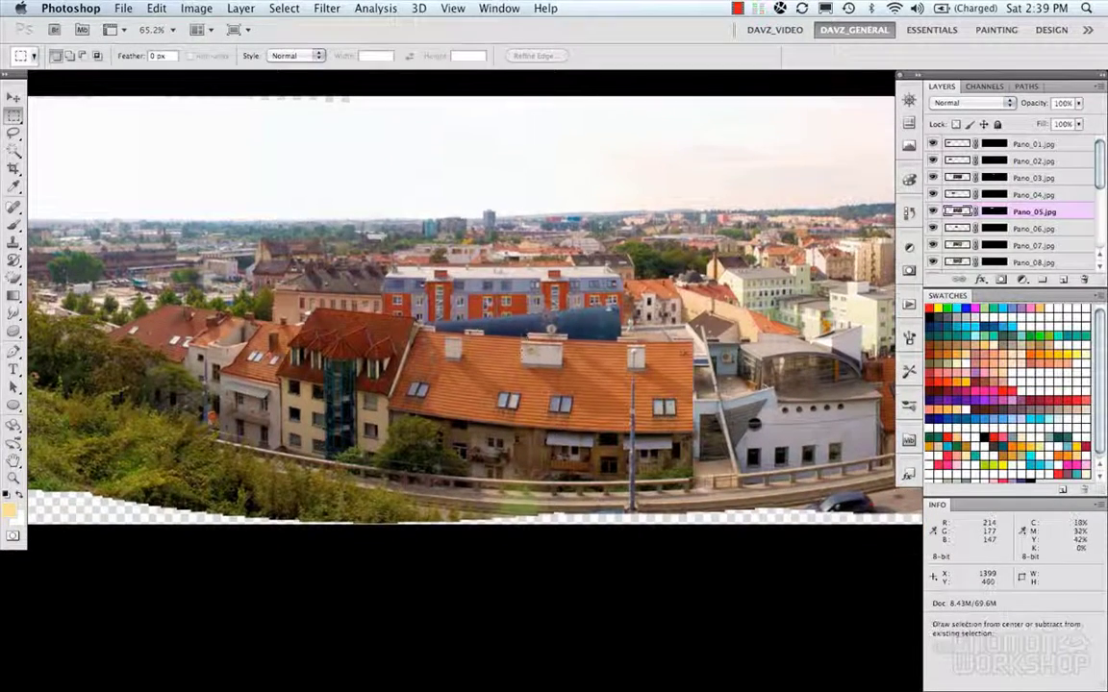
pyautogui.scroll(-3, 525, 359)
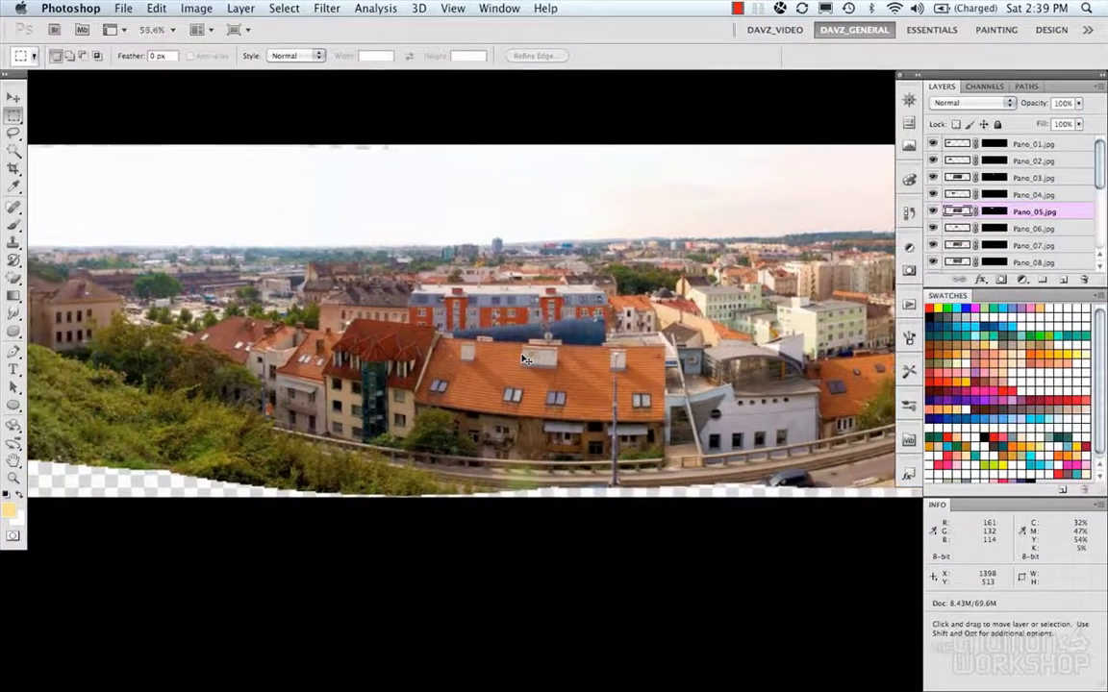
pyautogui.scroll(-3, 525, 359)
pyautogui.press('f')
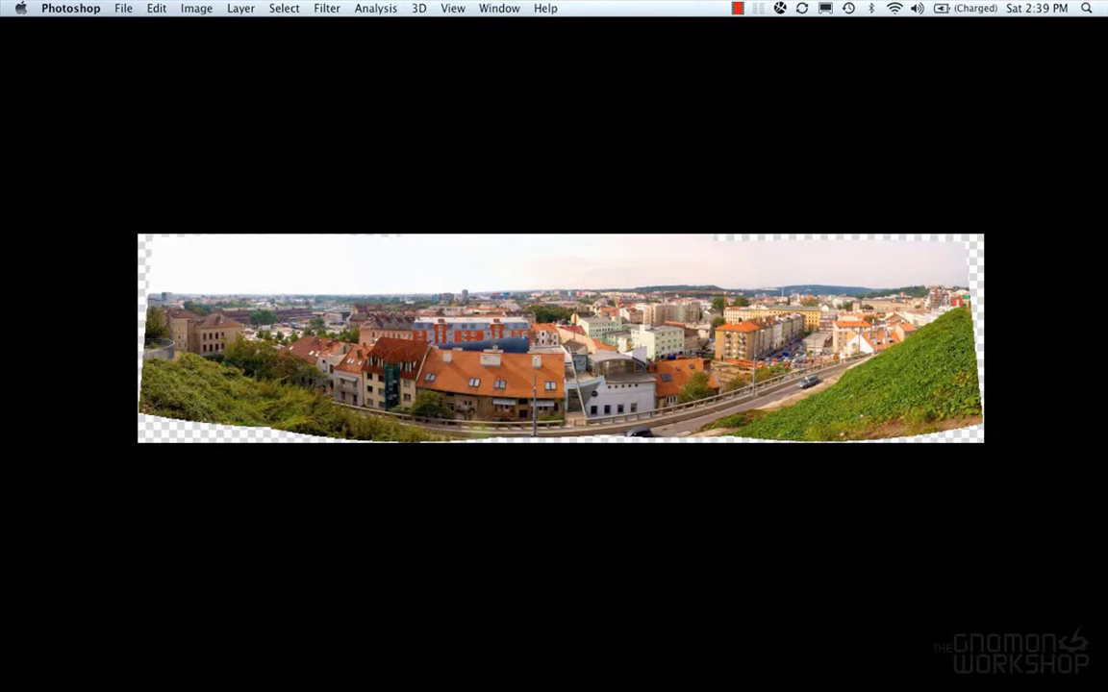
pyautogui.moveTo(270, 297); pyautogui.dragTo(959, 420)
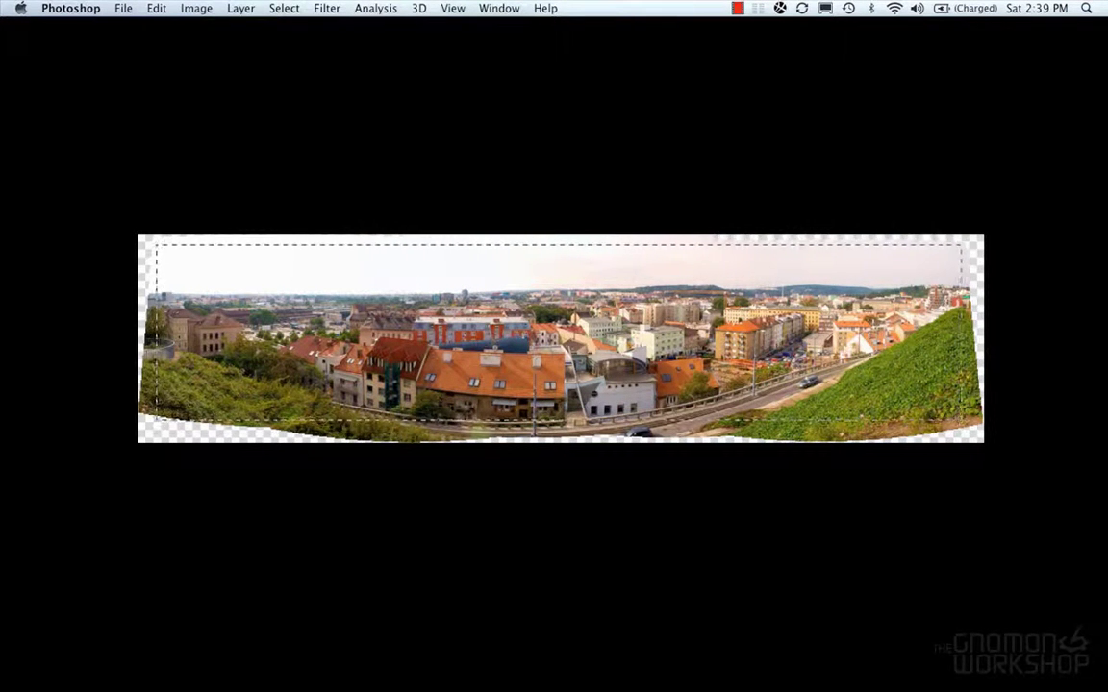
pyautogui.press('c')
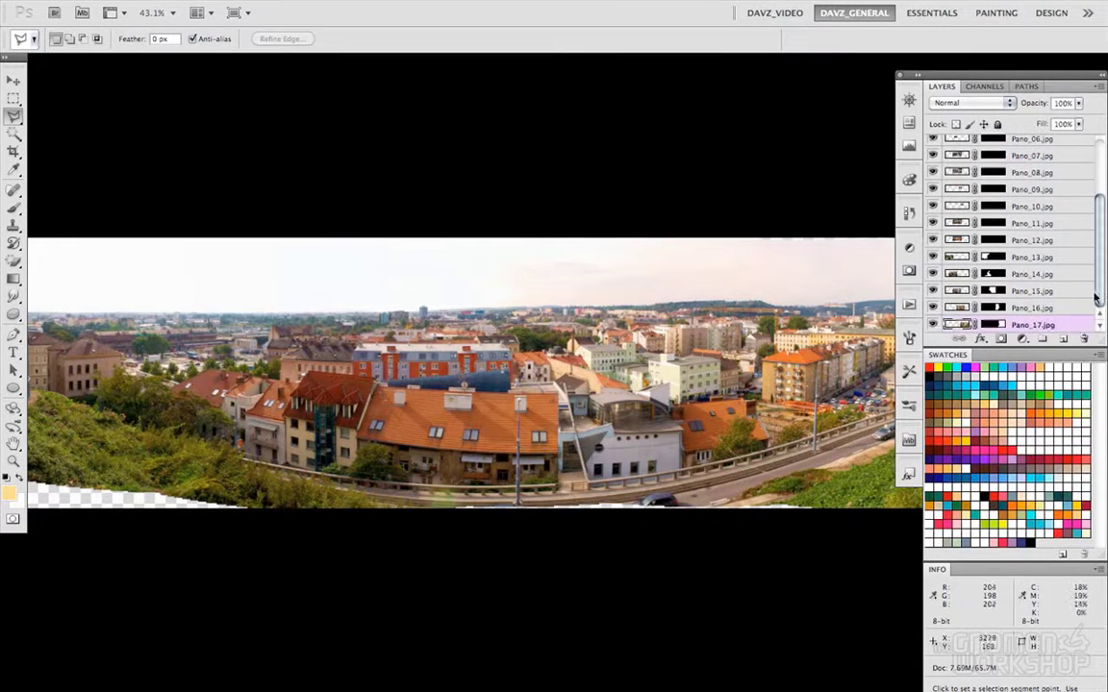
# Step: Choose Flatten Image from the Layers panel flyout menu to merge all seventeen Pano layers
pyautogui.click(1100, 90)
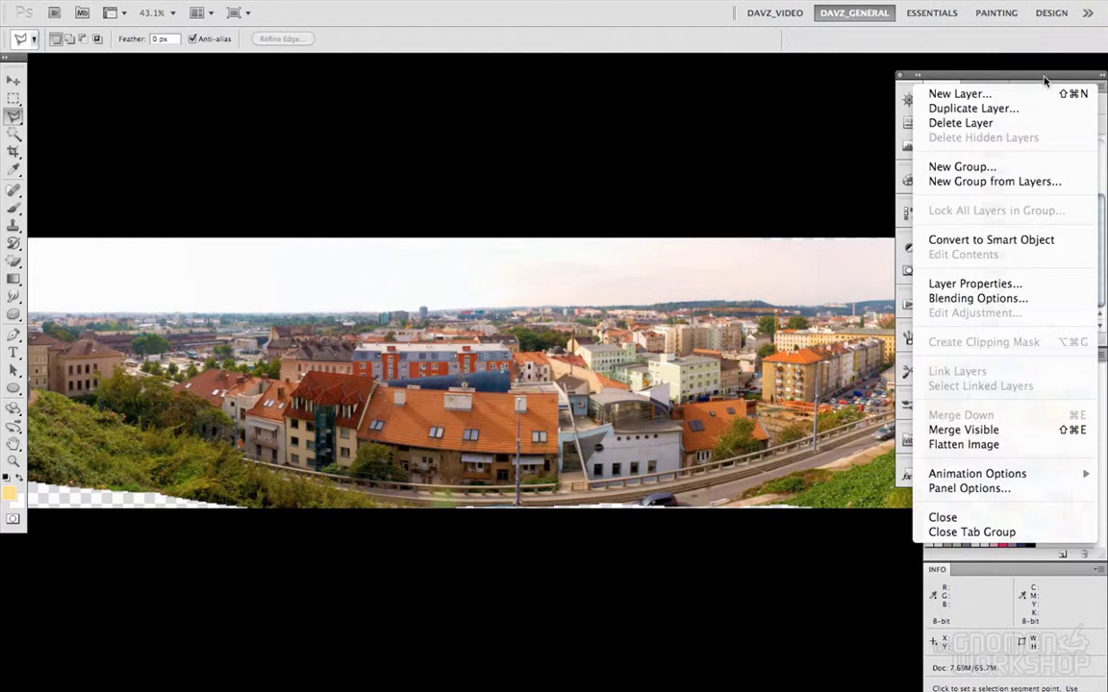
pyautogui.click(1017, 446)
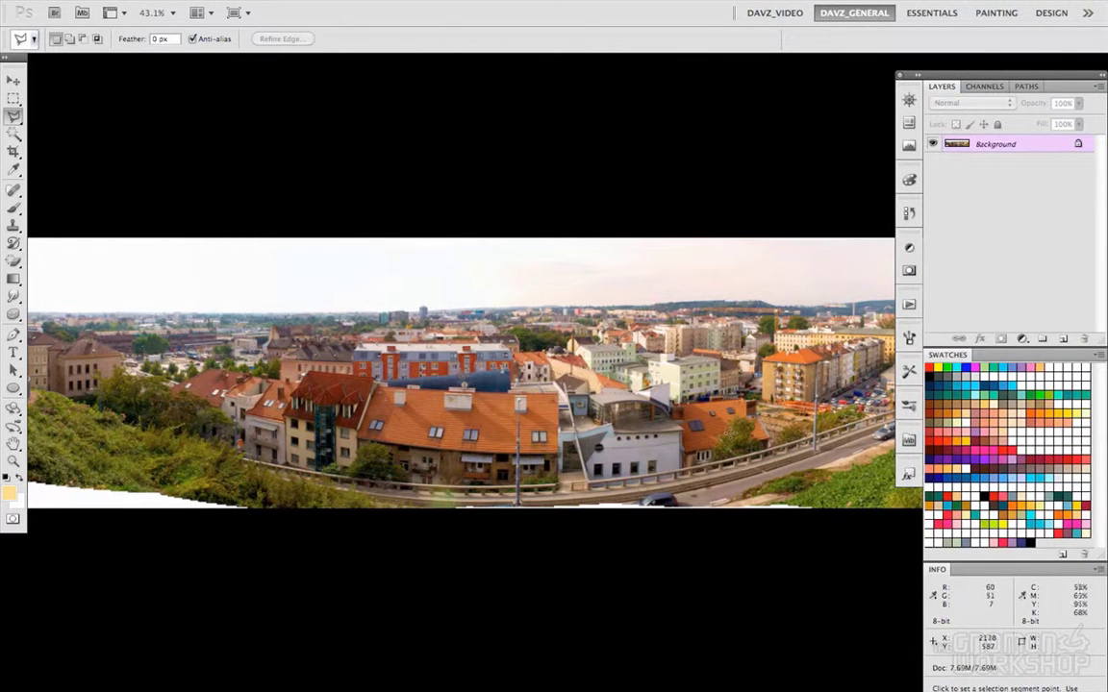
# Step: Outline the white wedge at the panorama's lower-left corner with the Polygonal Lasso
pyautogui.press('space')
pyautogui.moveTo(388, 468); pyautogui.dragTo(562, 452)
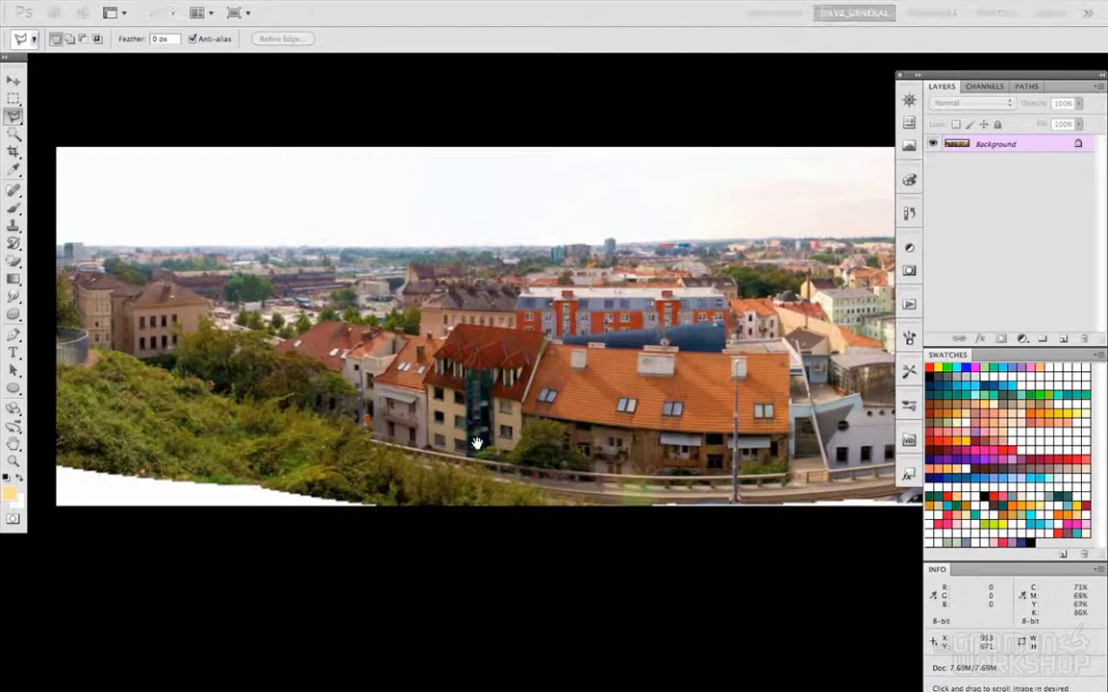
pyautogui.click(75, 460)
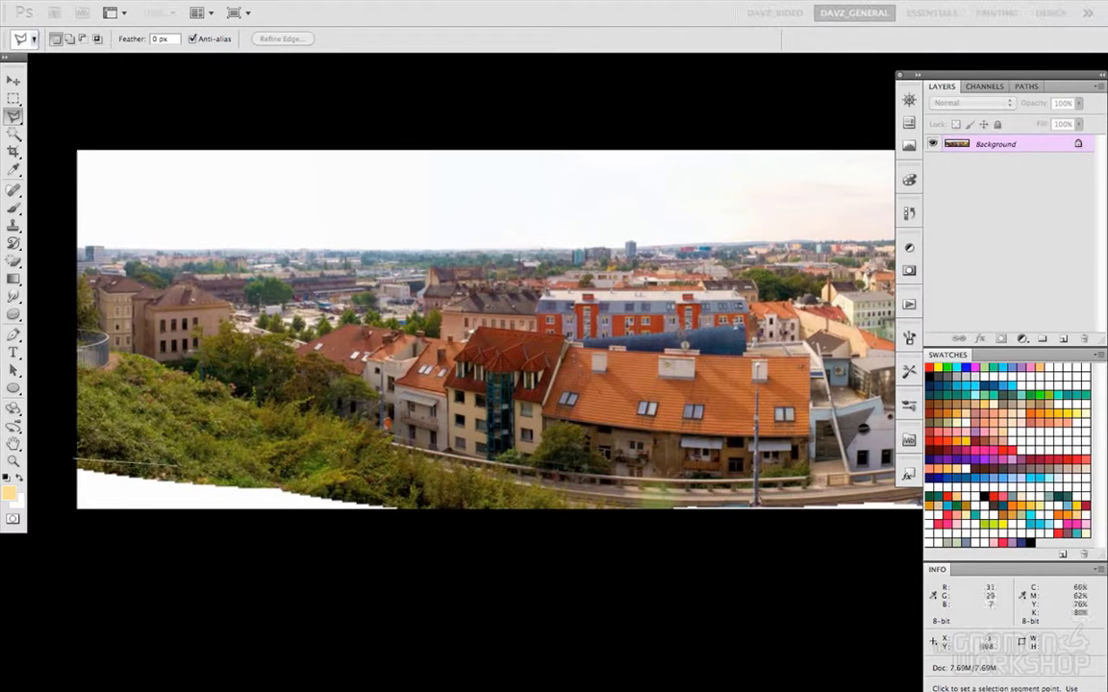
pyautogui.click(425, 515)
pyautogui.click(61, 527)
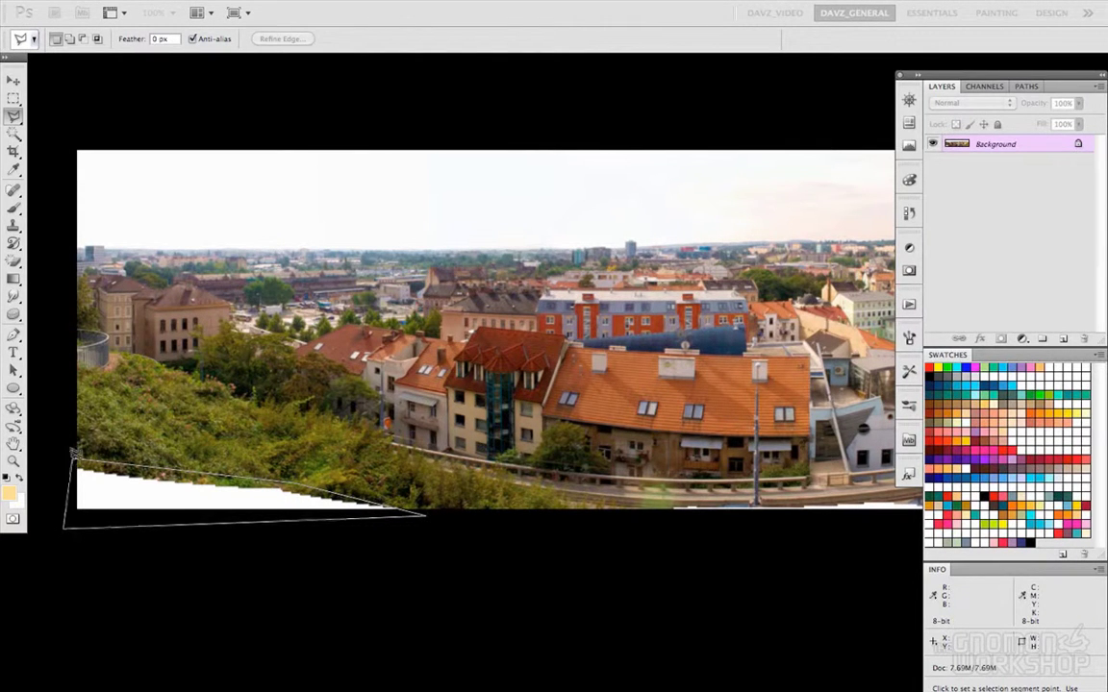
pyautogui.click(74, 461)
# Step: Content-Aware Fill the selected lower-left wedge with matching greenery, then deselect
pyautogui.rightClick(184, 517)
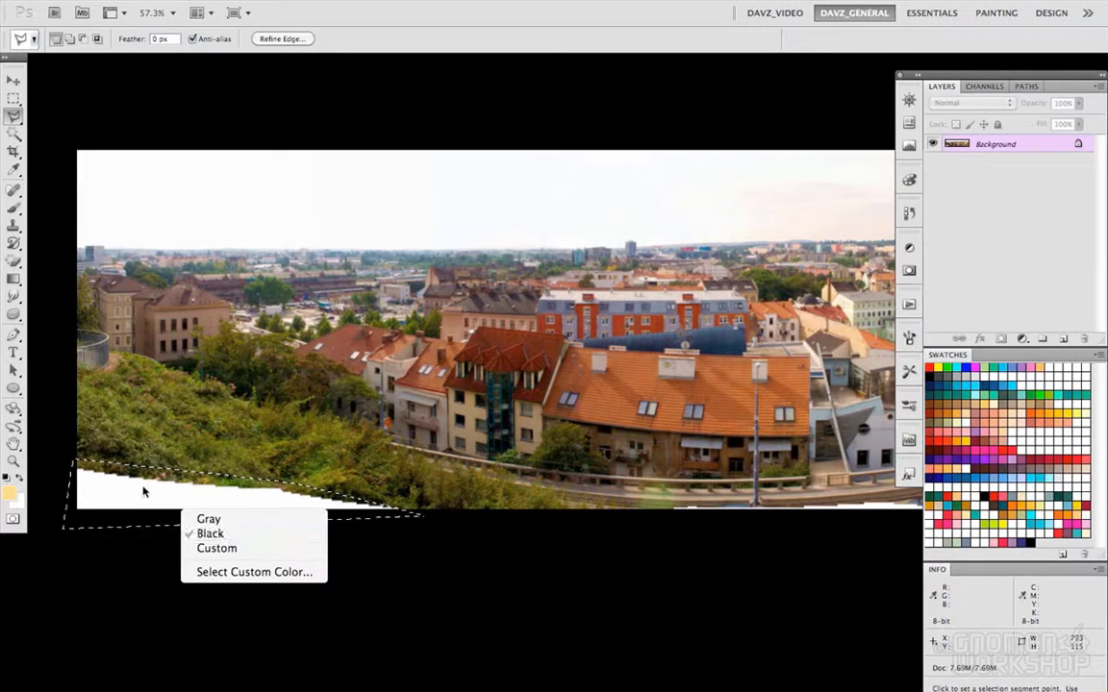
pyautogui.rightClick(120, 433)
pyautogui.click(189, 621)
pyautogui.click(829, 139)
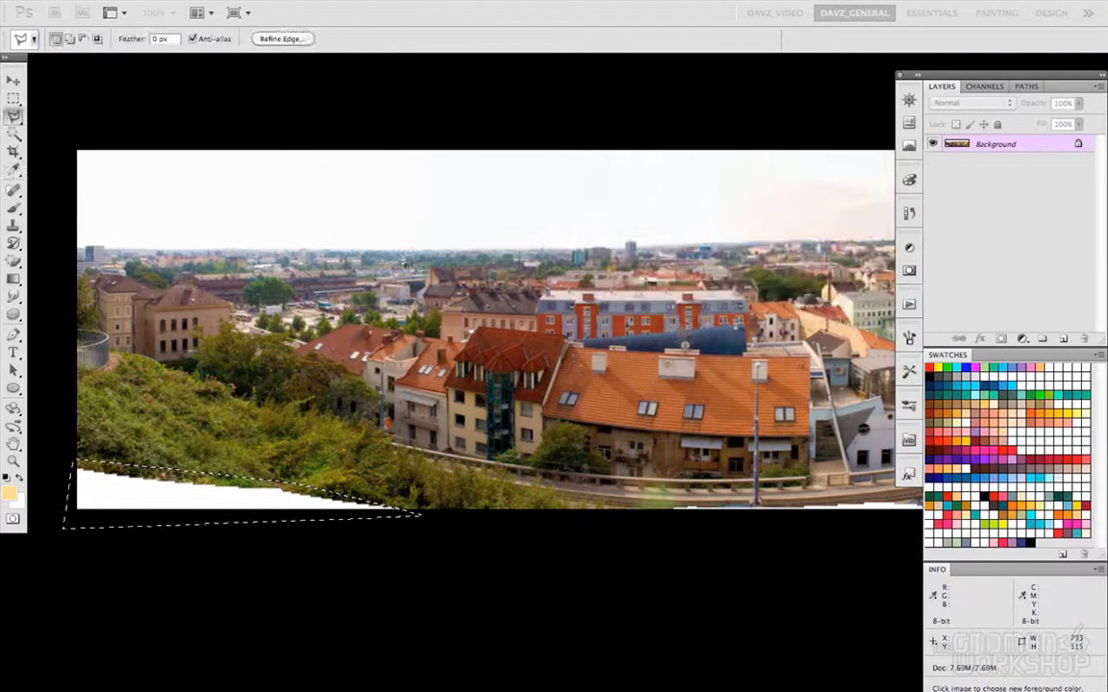
pyautogui.hotkey('ctrl', 'd')
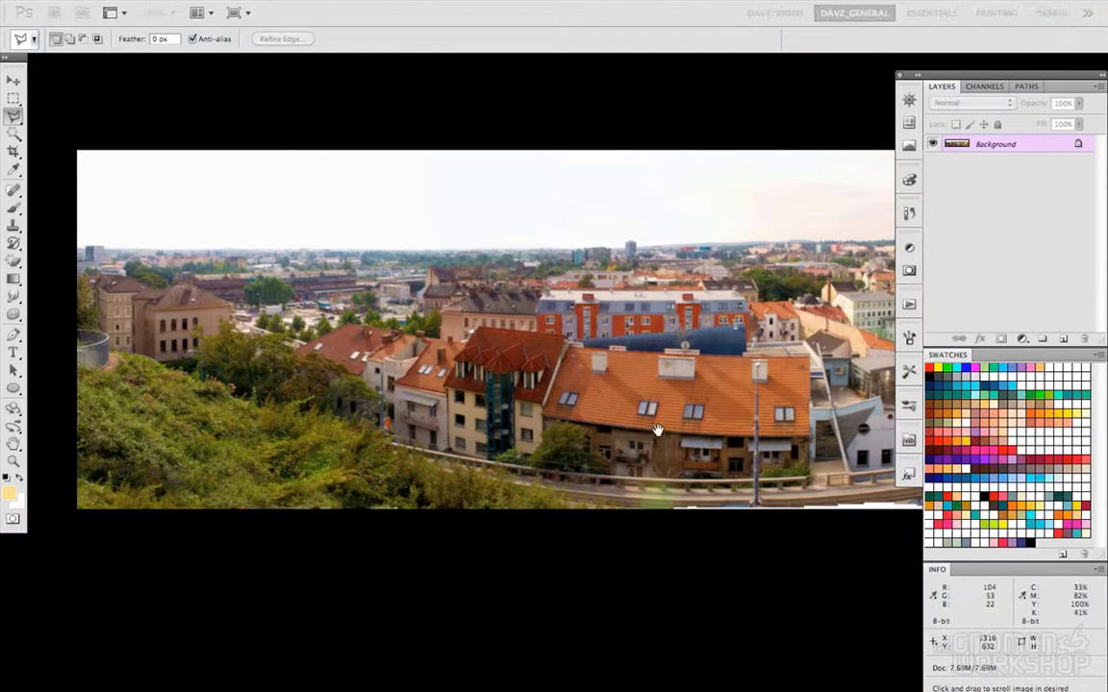
# Step: Lasso the blank white corner at the panorama's lower right, beneath the grassy slope
pyautogui.moveTo(656, 430); pyautogui.dragTo(377, 435)
pyautogui.hscroll(10, 377, 434)
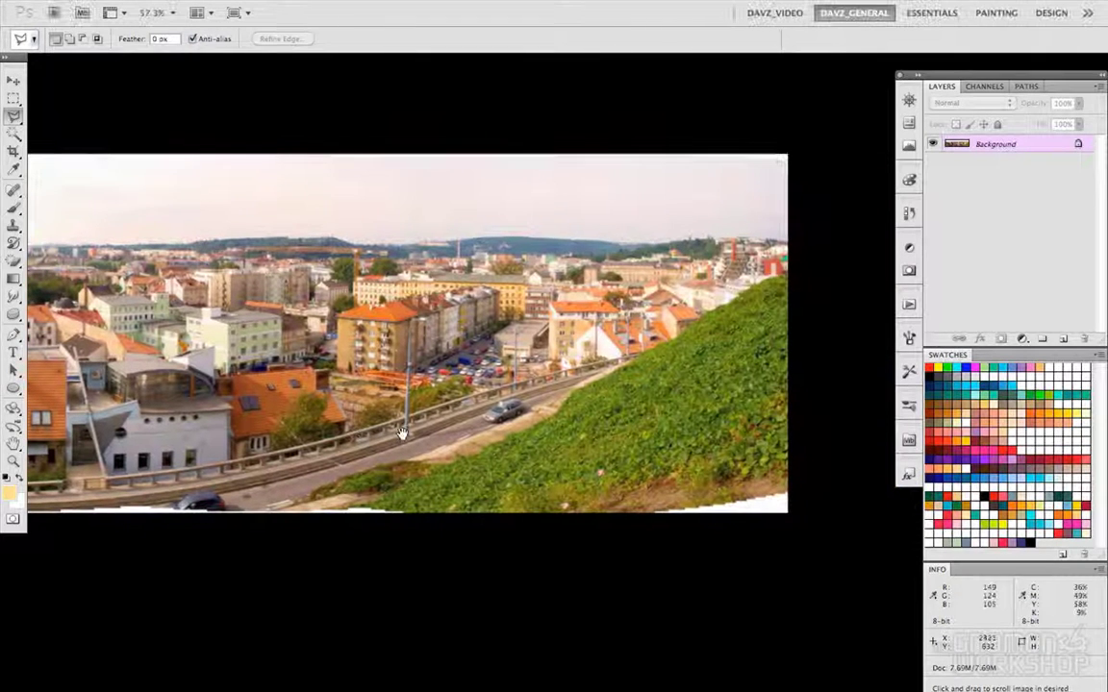
pyautogui.click(796, 483)
pyautogui.click(599, 519)
pyautogui.click(810, 521)
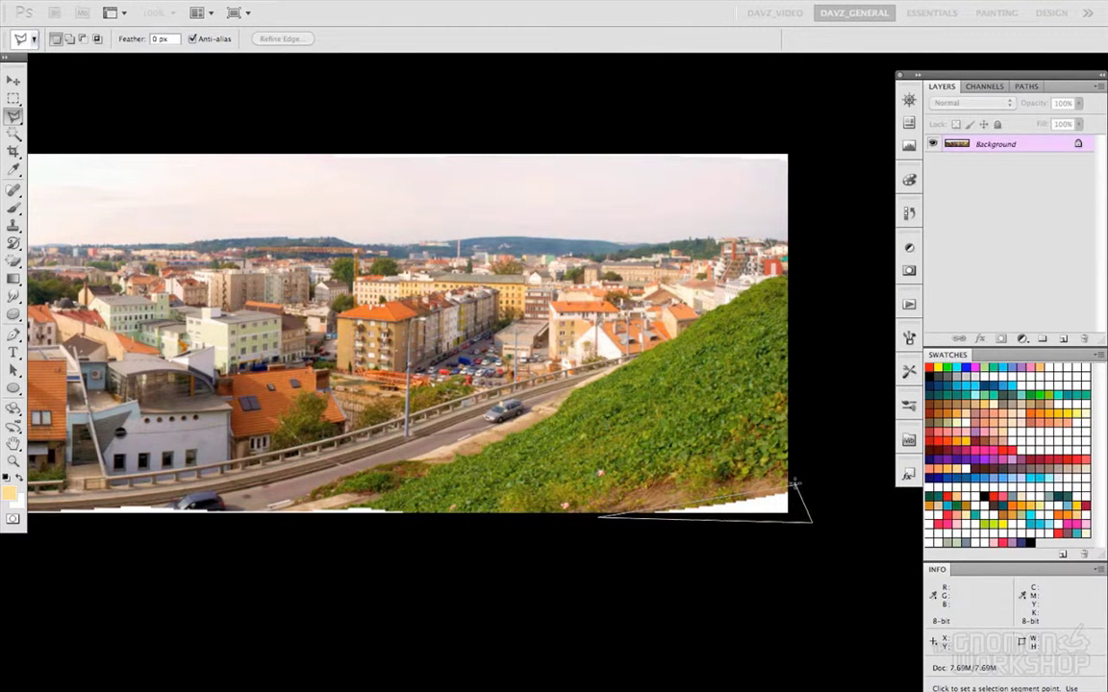
pyautogui.click(795, 483)
# Step: Content-Aware Fill the lower-right corner selection with grass and deselect
pyautogui.rightClick(746, 418)
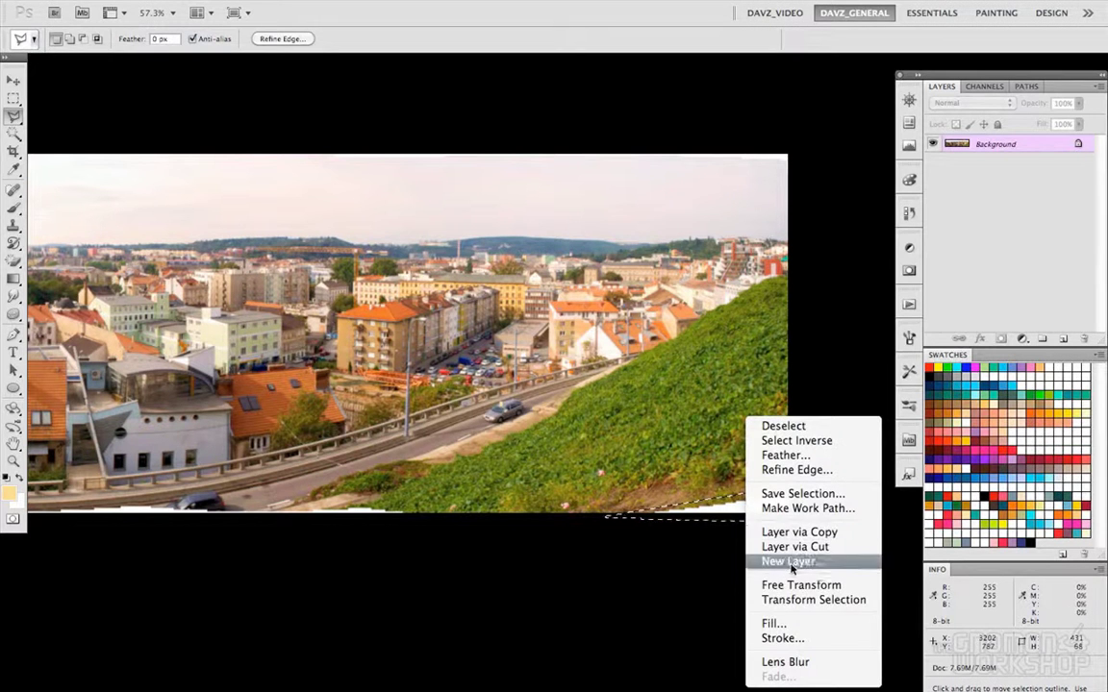
pyautogui.click(774, 624)
pyautogui.click(741, 130)
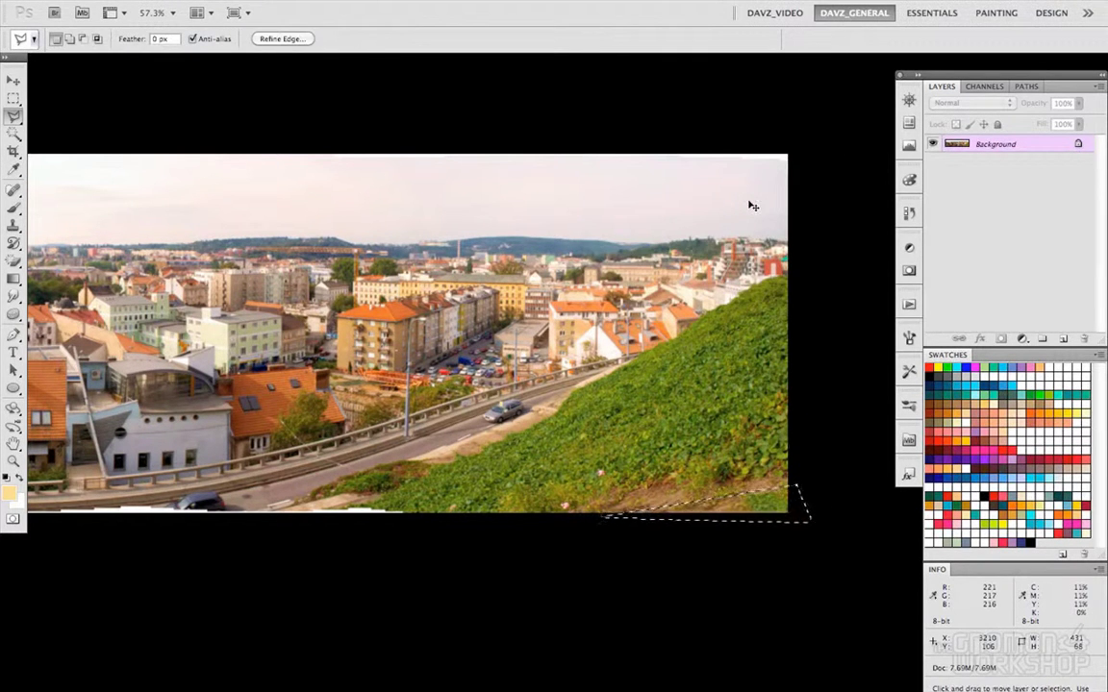
pyautogui.hotkey('ctrl', 'd')
pyautogui.hscroll(-5, 404, 327)
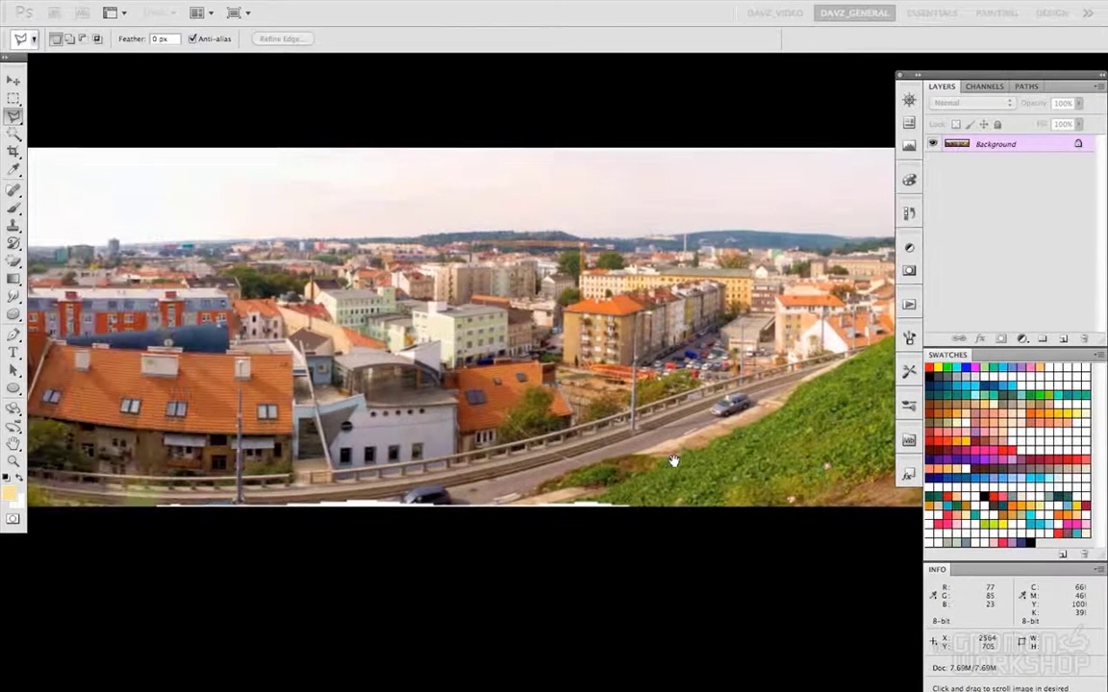
pyautogui.scroll(3, 519, 452)
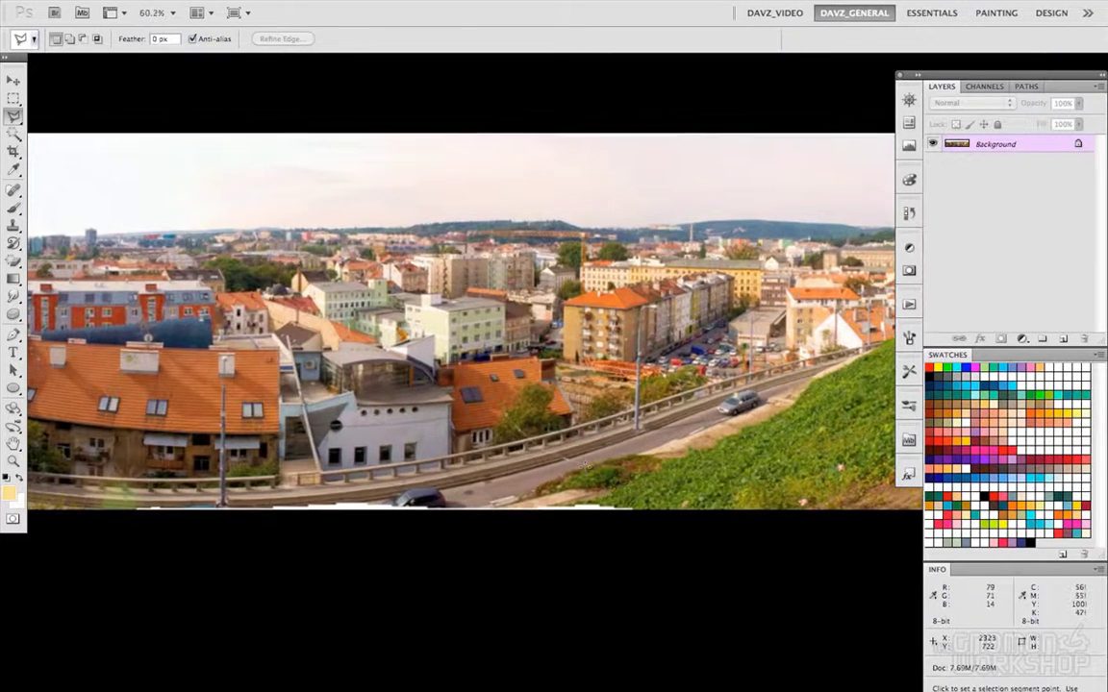
pyautogui.moveTo(494, 452); pyautogui.dragTo(638, 438)
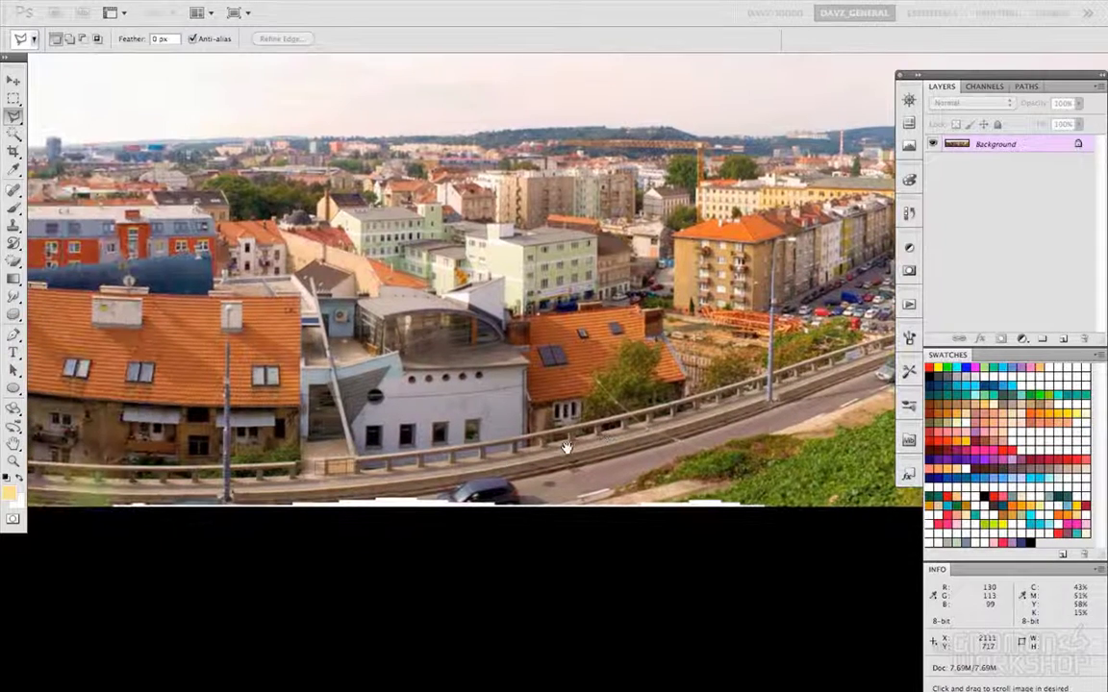
pyautogui.click(102, 501)
pyautogui.click(781, 512)
pyautogui.click(720, 523)
pyautogui.click(114, 523)
pyautogui.click(102, 507)
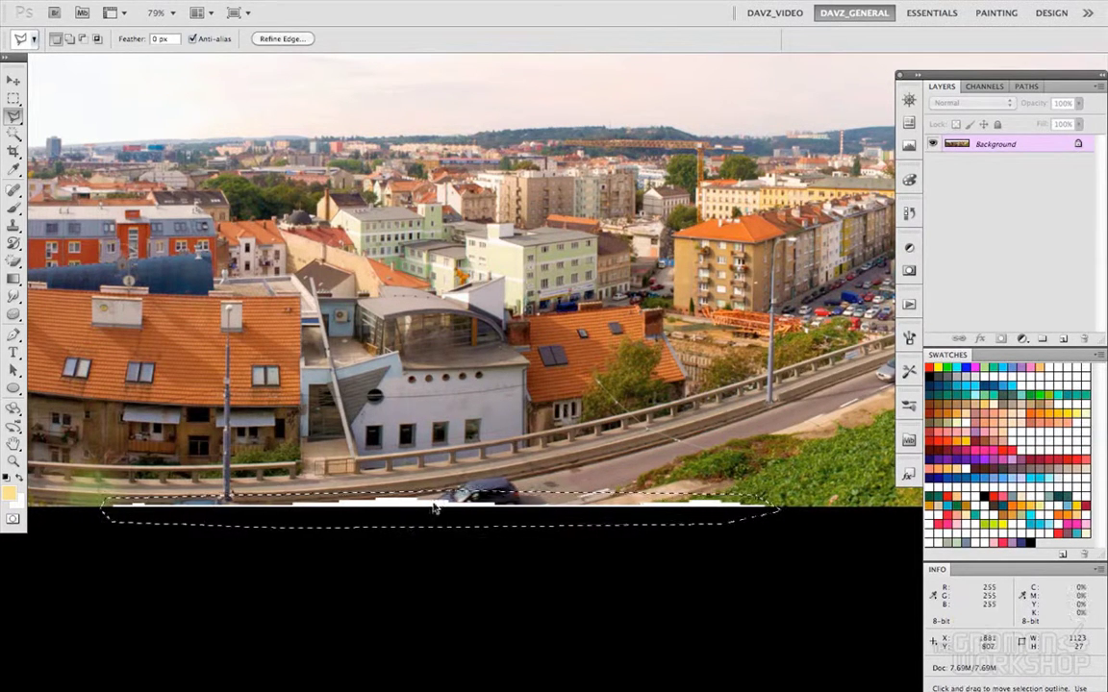
pyautogui.click(462, 623)
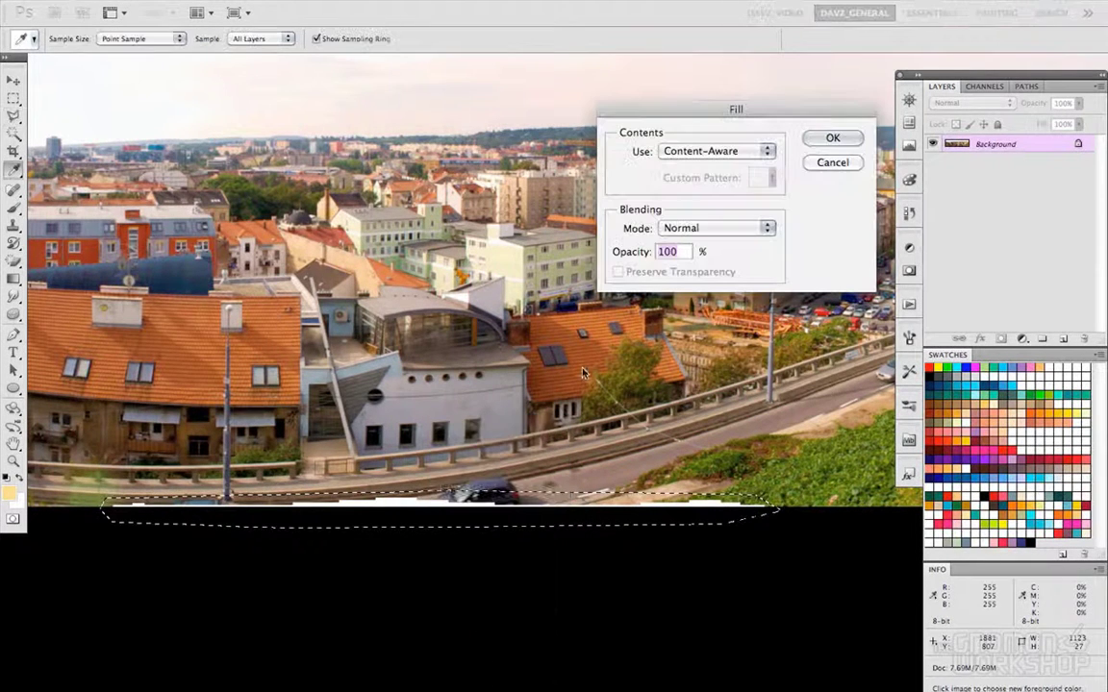
pyautogui.click(834, 140)
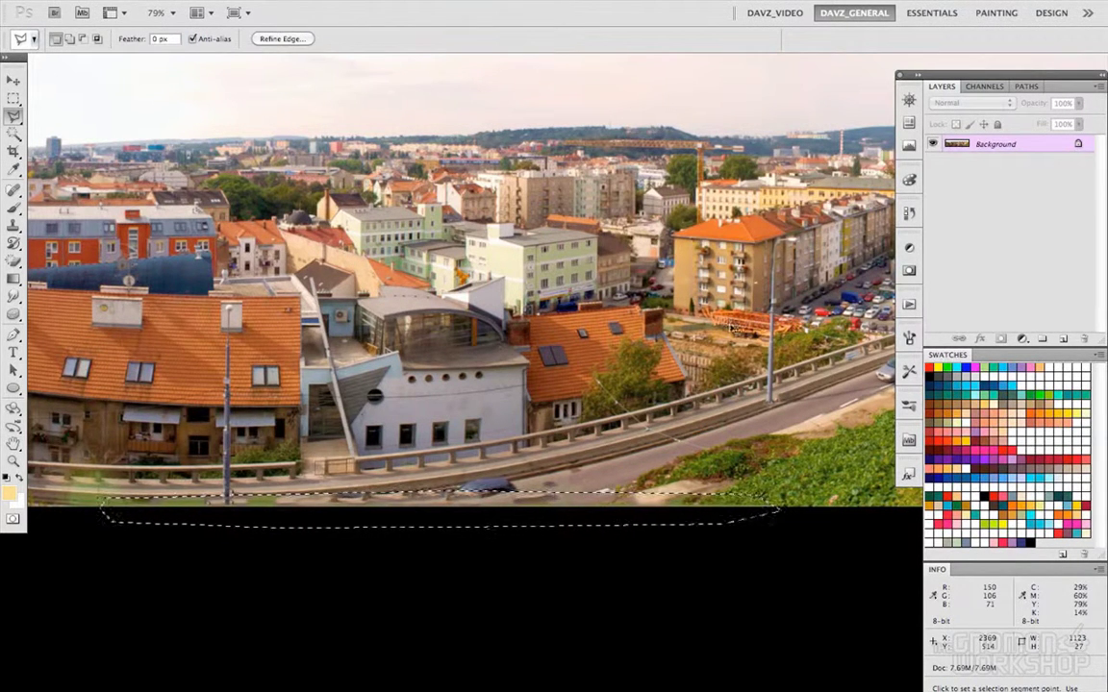
pyautogui.hotkey('ctrl', 'd')
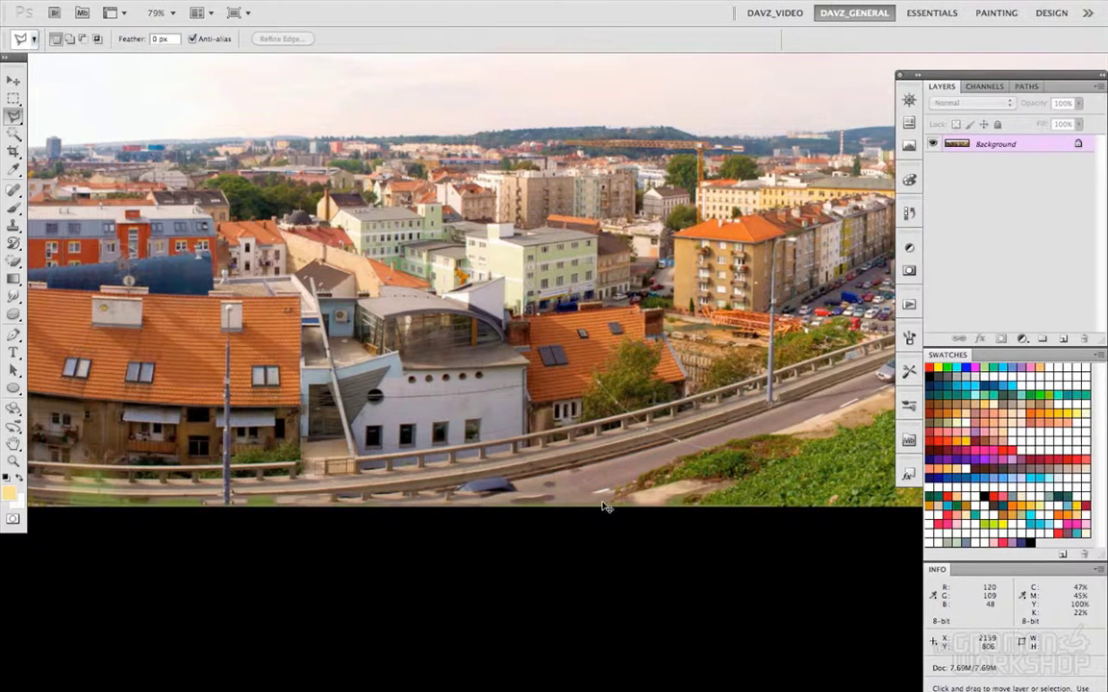
pyautogui.hotkey('ctrl', 'shift', 'd')
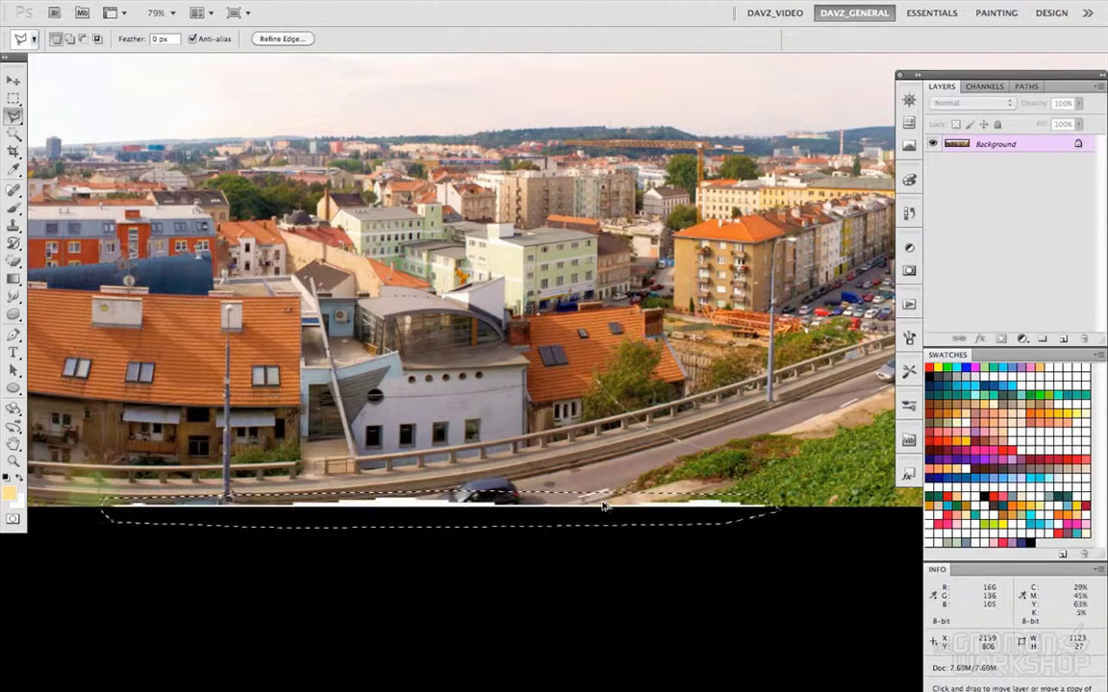
pyautogui.hotkey('ctrl', 'd')
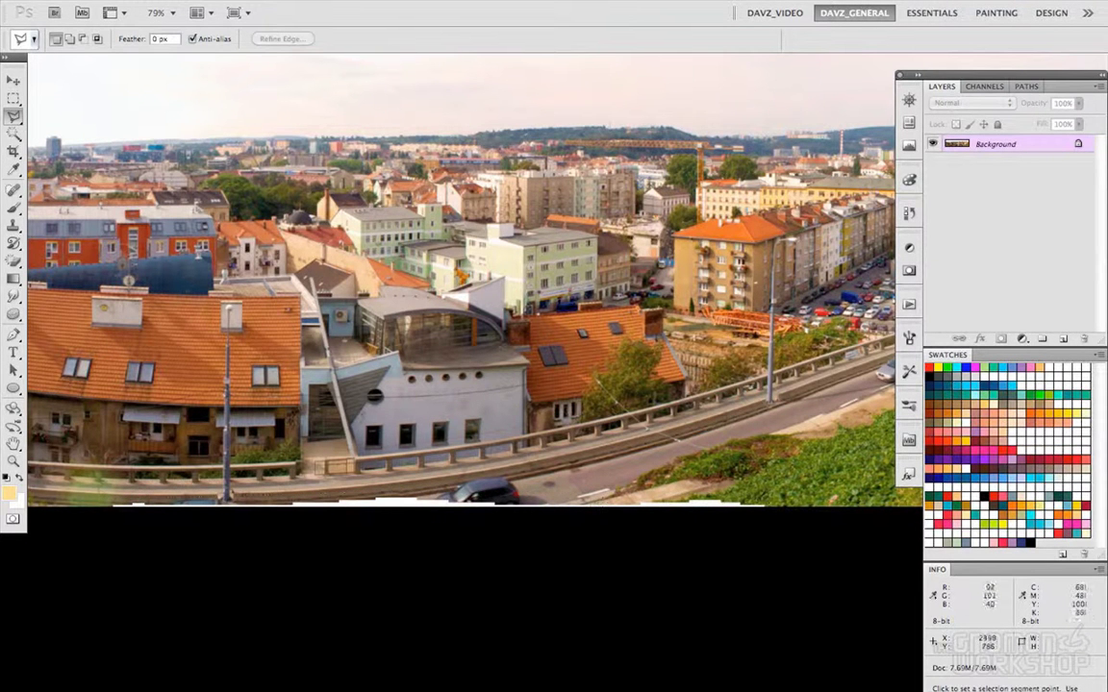
# Step: Outline the right-hand stretch of the bottom-edge white gap below the road
pyautogui.click(556, 514)
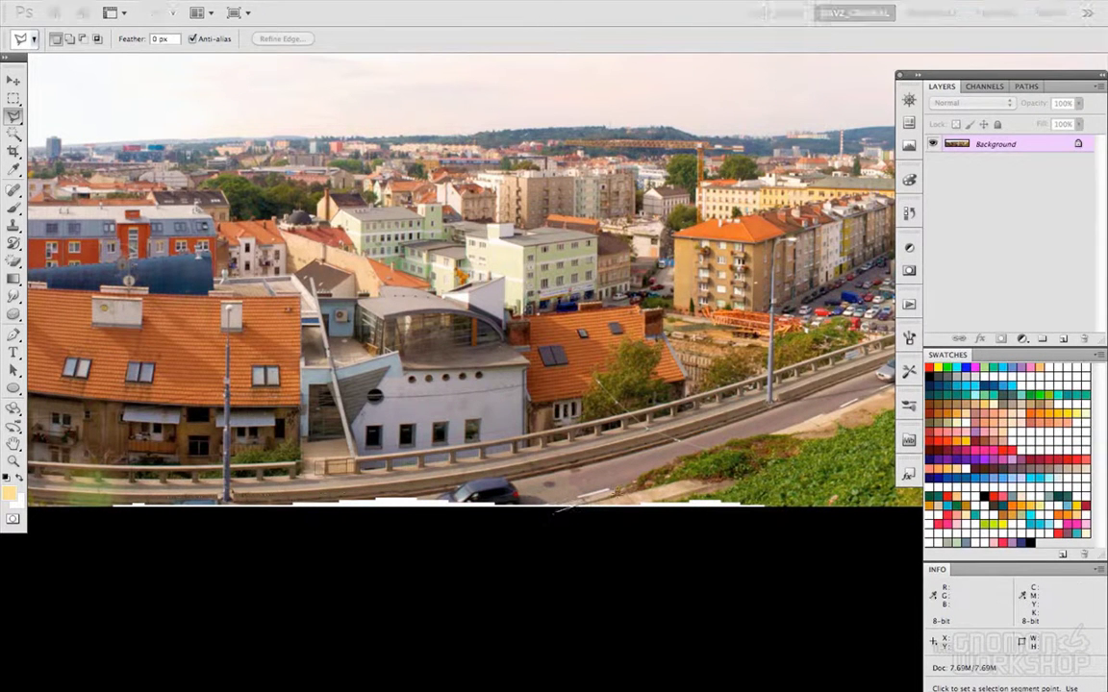
pyautogui.click(759, 501)
pyautogui.click(780, 509)
pyautogui.click(694, 525)
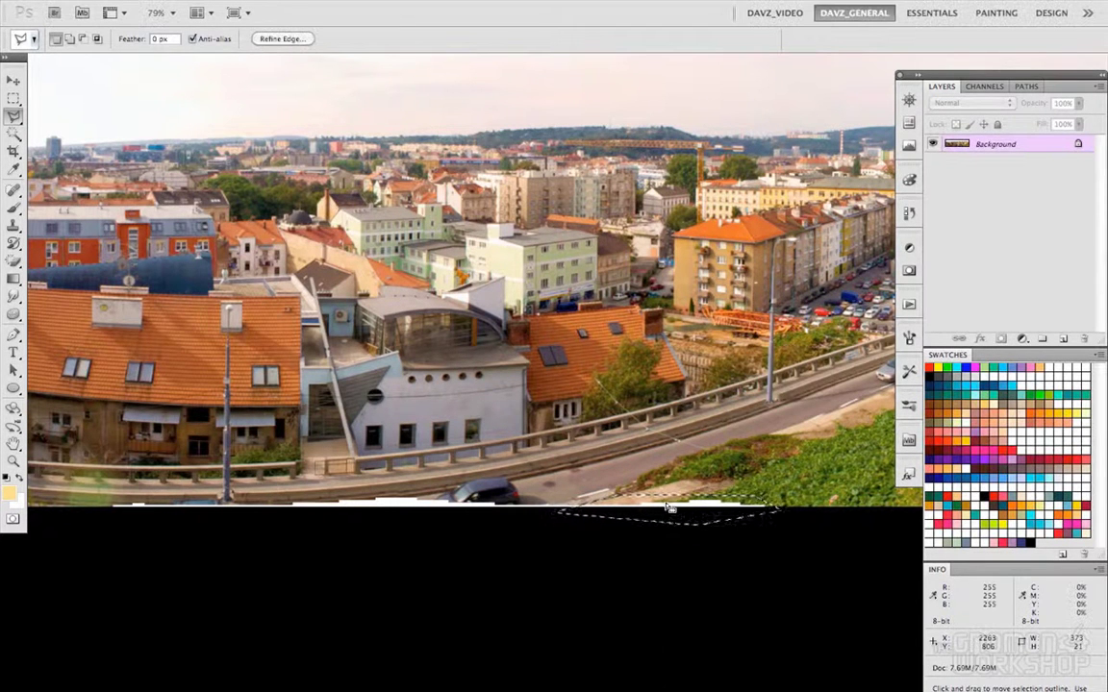
pyautogui.click(557, 508)
# Step: Content-Aware Fill that right-hand gap, deselect, and begin outlining the left stretch
pyautogui.rightClick(668, 516)
pyautogui.click(708, 625)
pyautogui.click(831, 138)
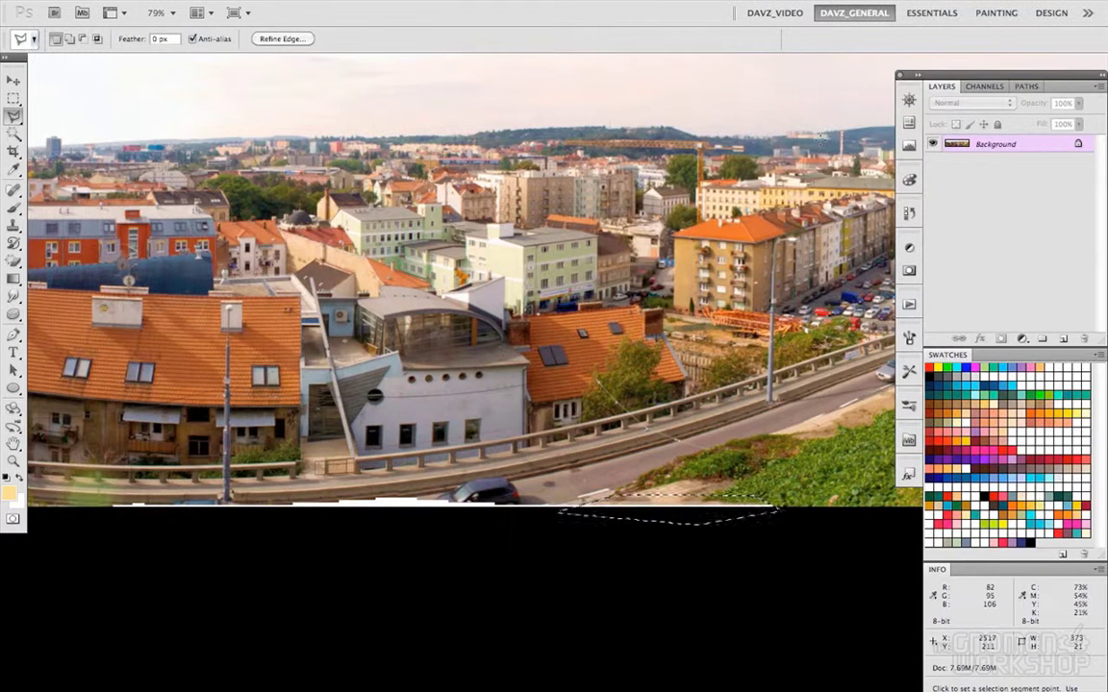
pyautogui.hotkey('ctrl', 'd')
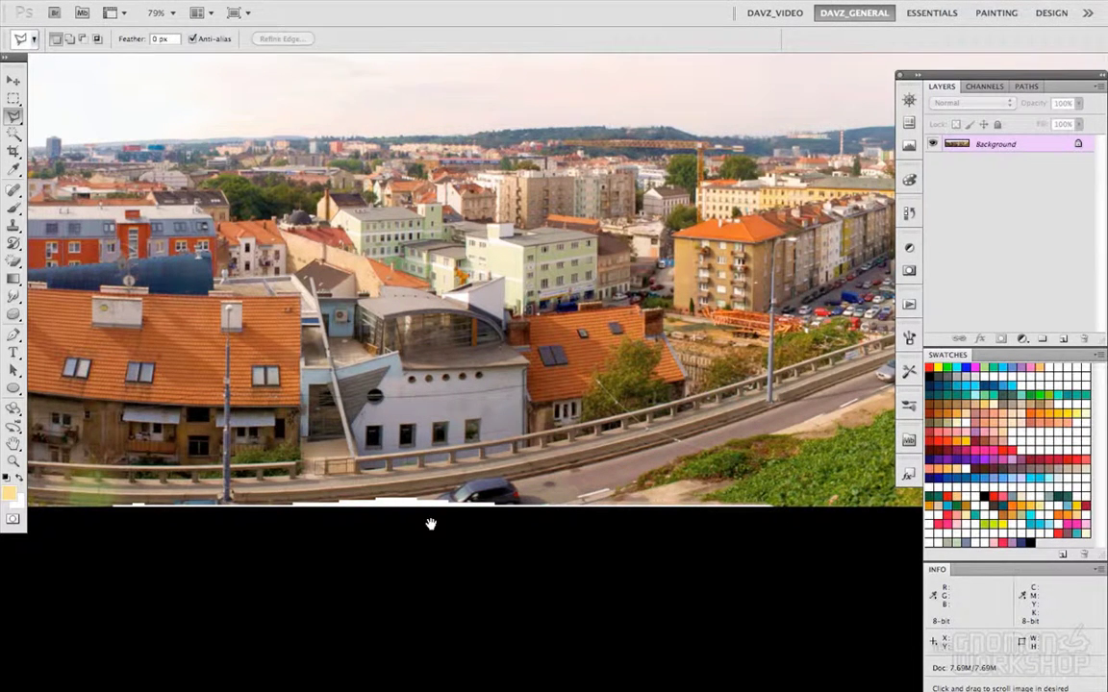
pyautogui.moveTo(423, 517); pyautogui.dragTo(477, 515)
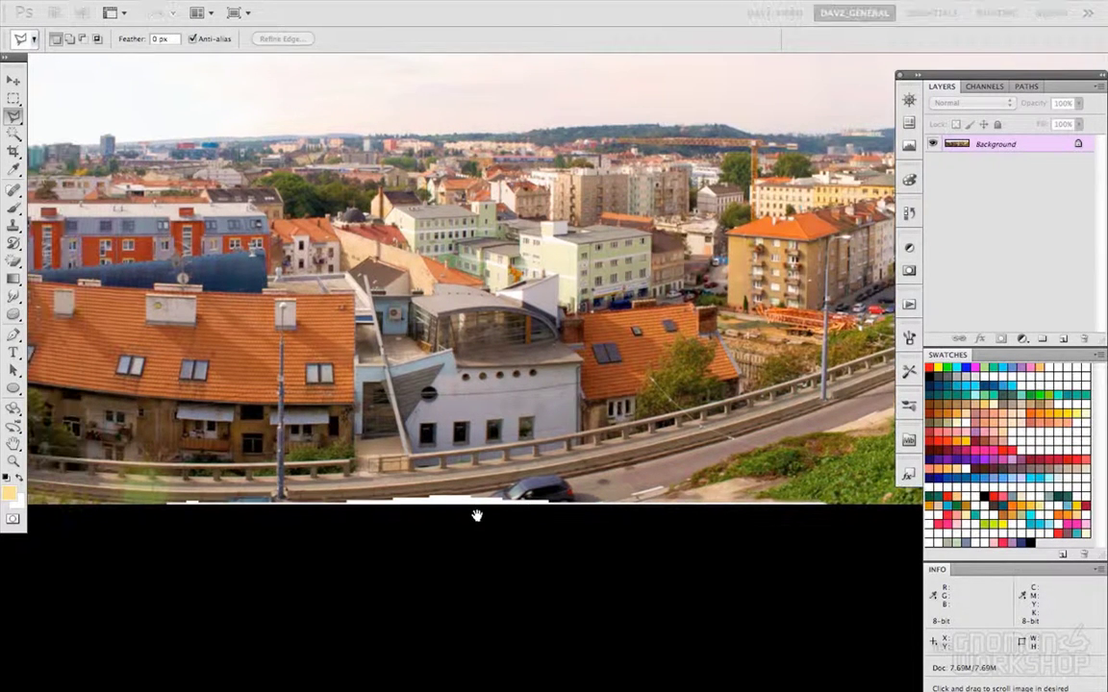
pyautogui.click(158, 511)
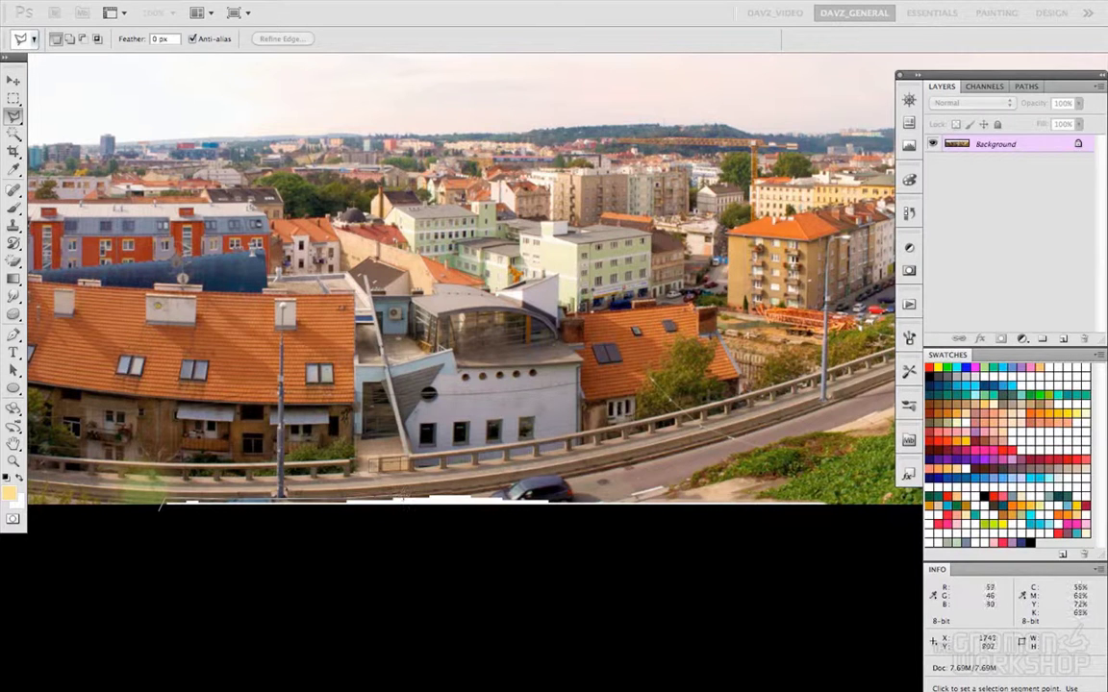
# Step: Close the outline around the left bottom-edge stretch, Content-Aware Fill it, and deselect
pyautogui.click(476, 498)
pyautogui.click(385, 517)
pyautogui.click(161, 507)
pyautogui.rightClick(306, 511)
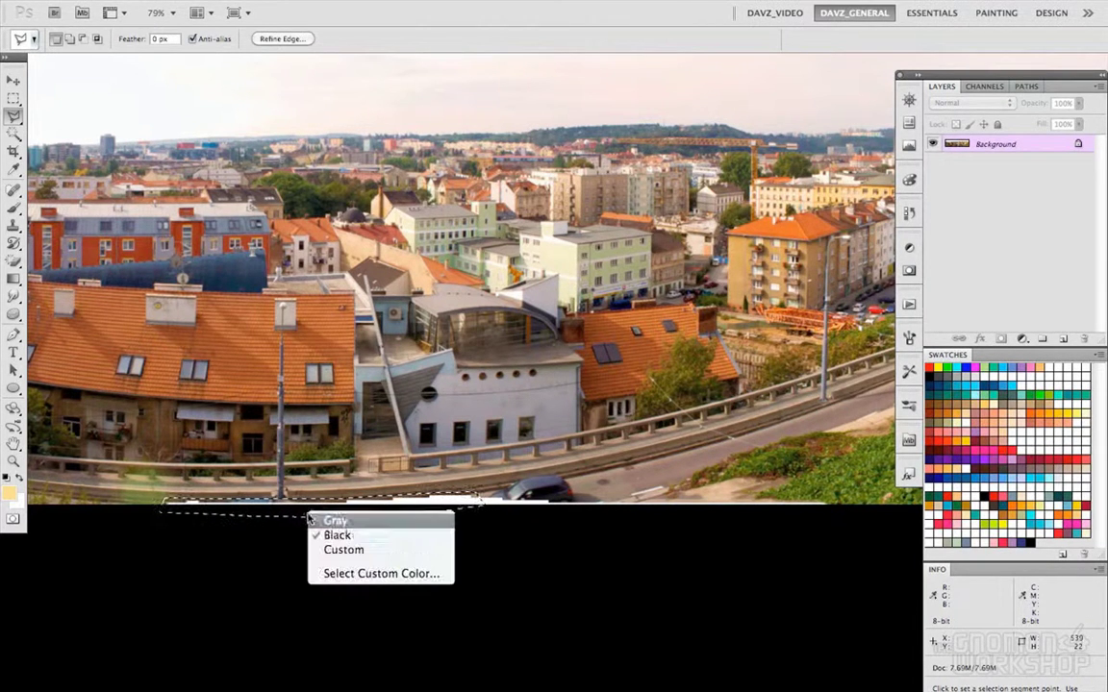
pyautogui.rightClick(288, 502)
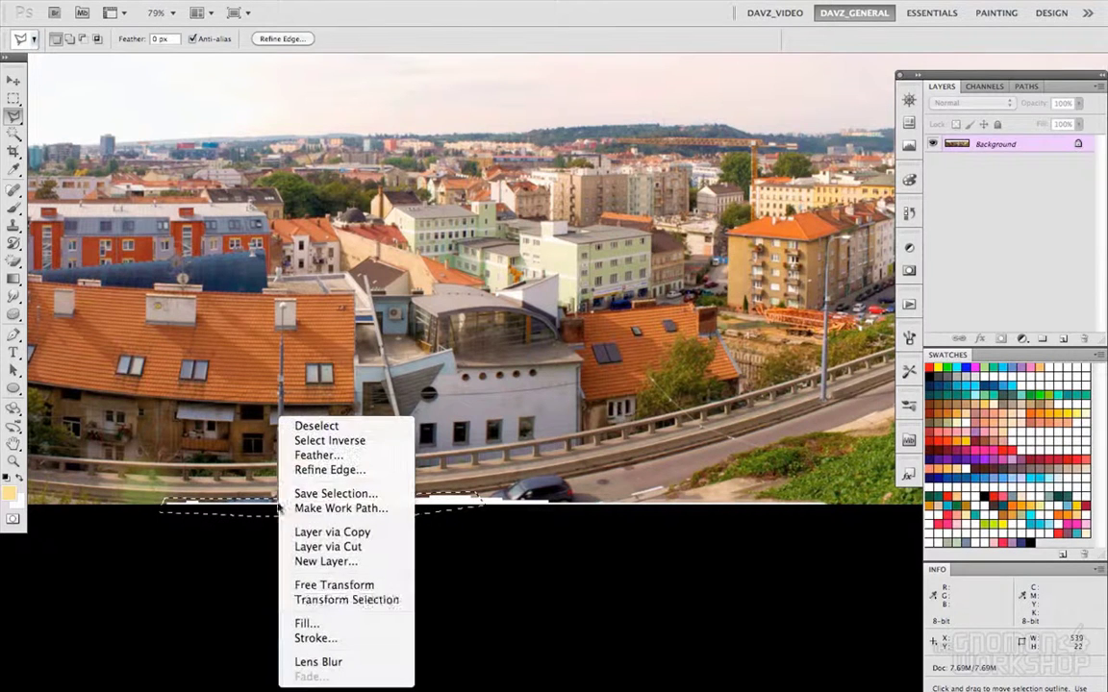
pyautogui.click(336, 623)
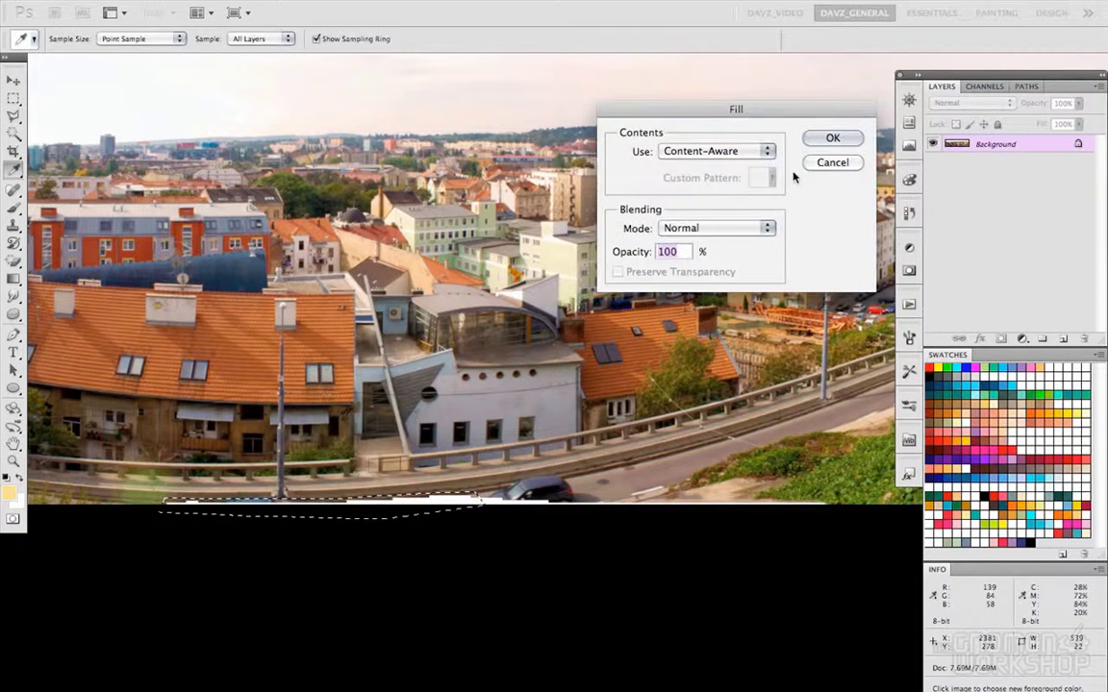
pyautogui.click(833, 135)
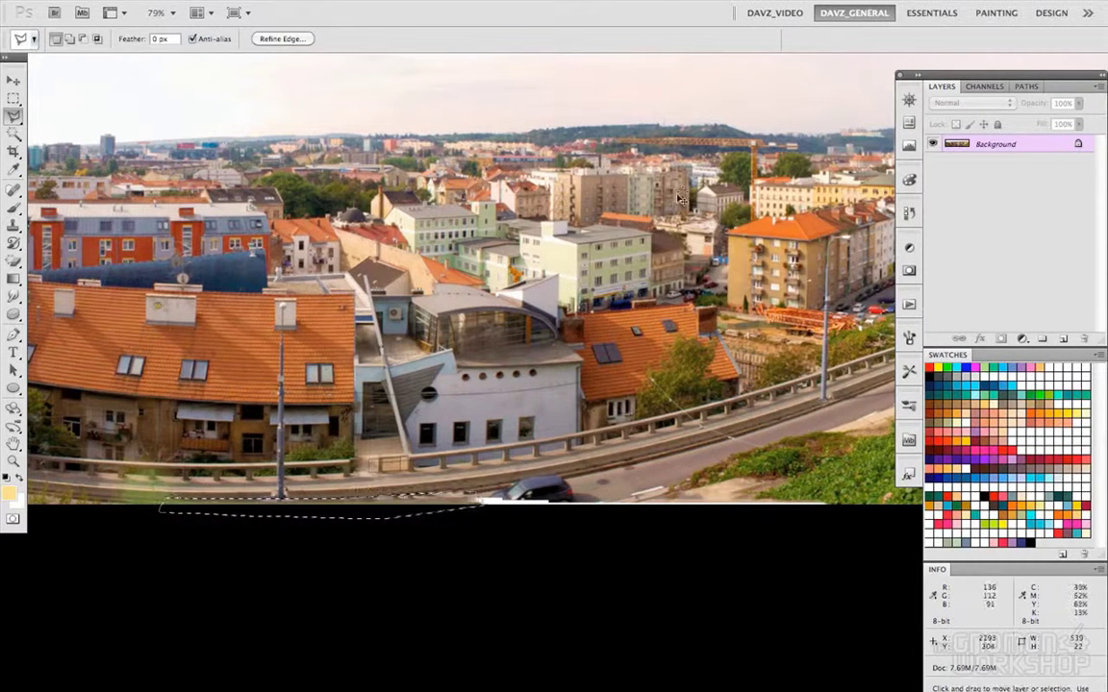
pyautogui.hotkey('ctrl', 'd')
# Step: Lasso the small white gap under the dark car and Content-Aware Fill it
pyautogui.press('space')
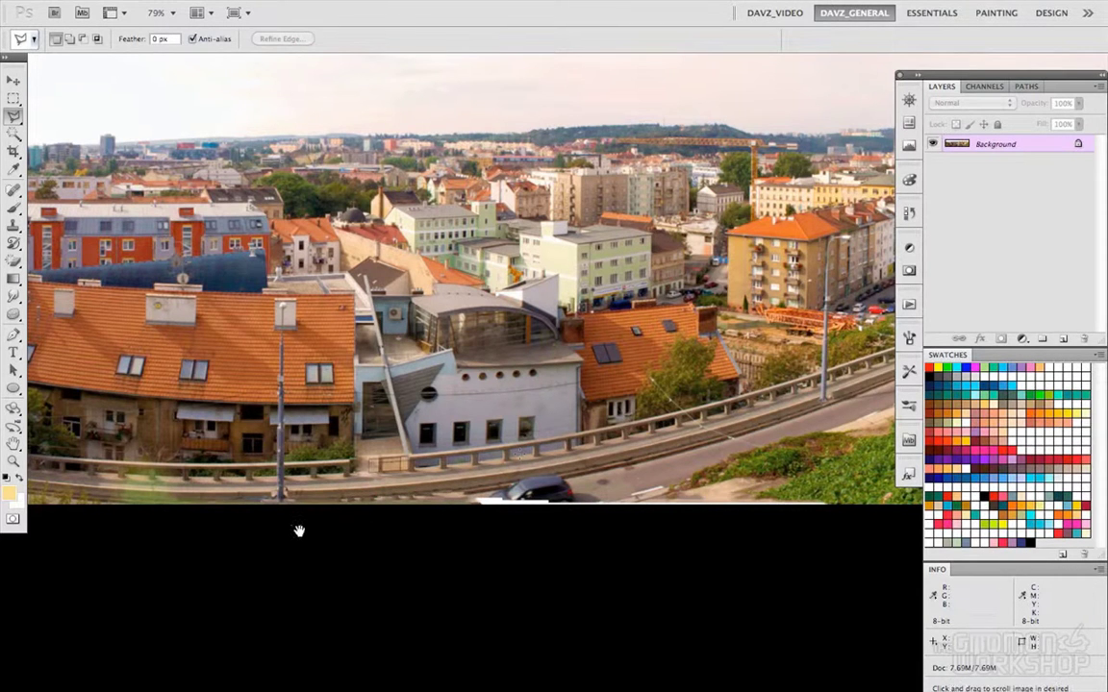
pyautogui.moveTo(401, 532); pyautogui.dragTo(349, 538)
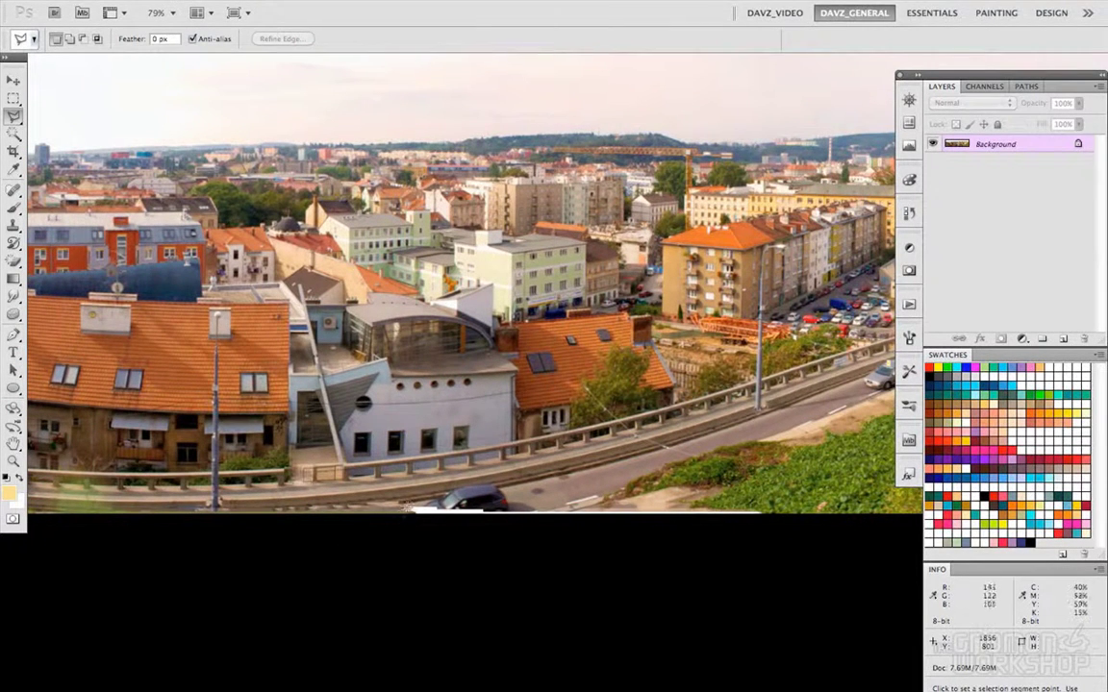
pyautogui.click(414, 455)
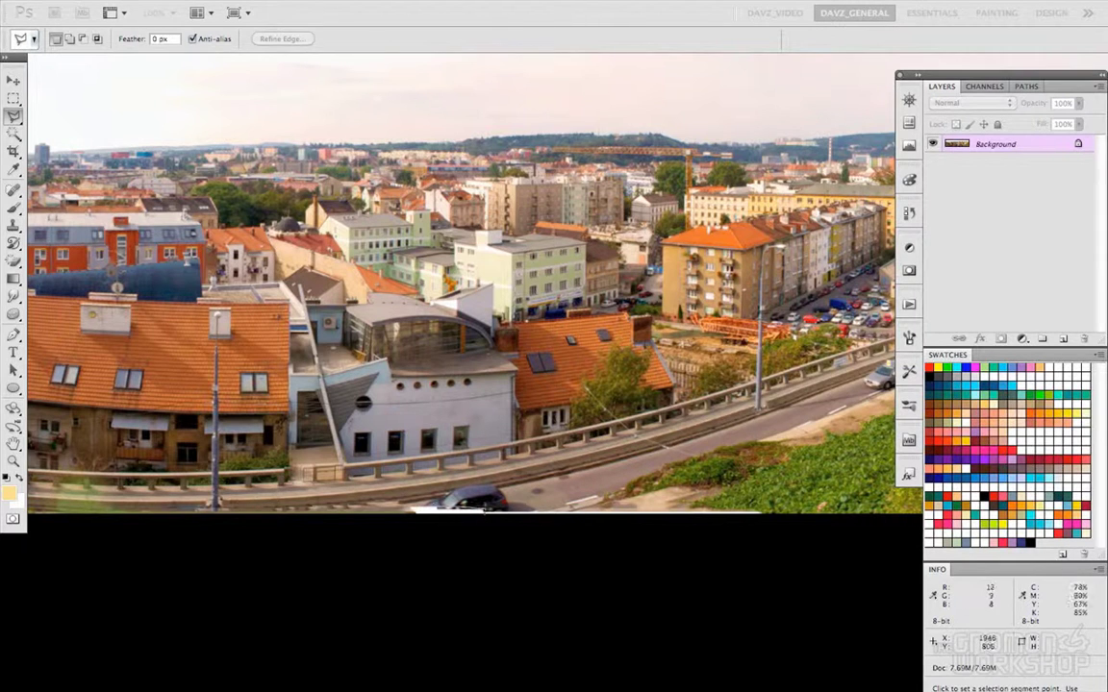
pyautogui.click(496, 512)
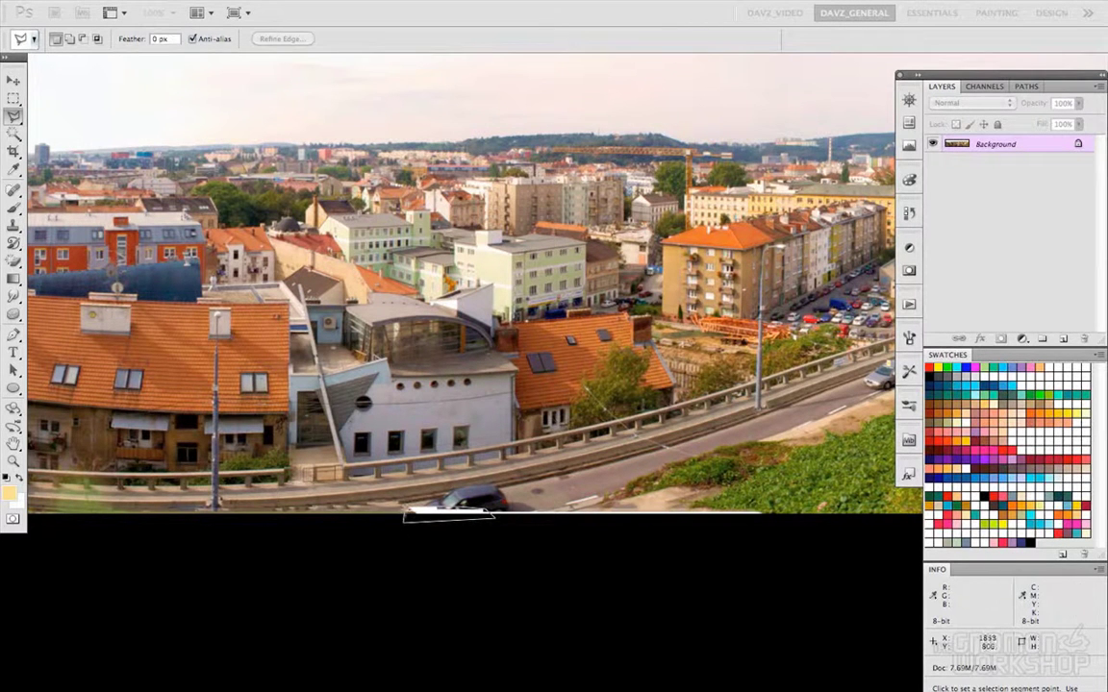
pyautogui.click(407, 516)
pyautogui.rightClick(420, 511)
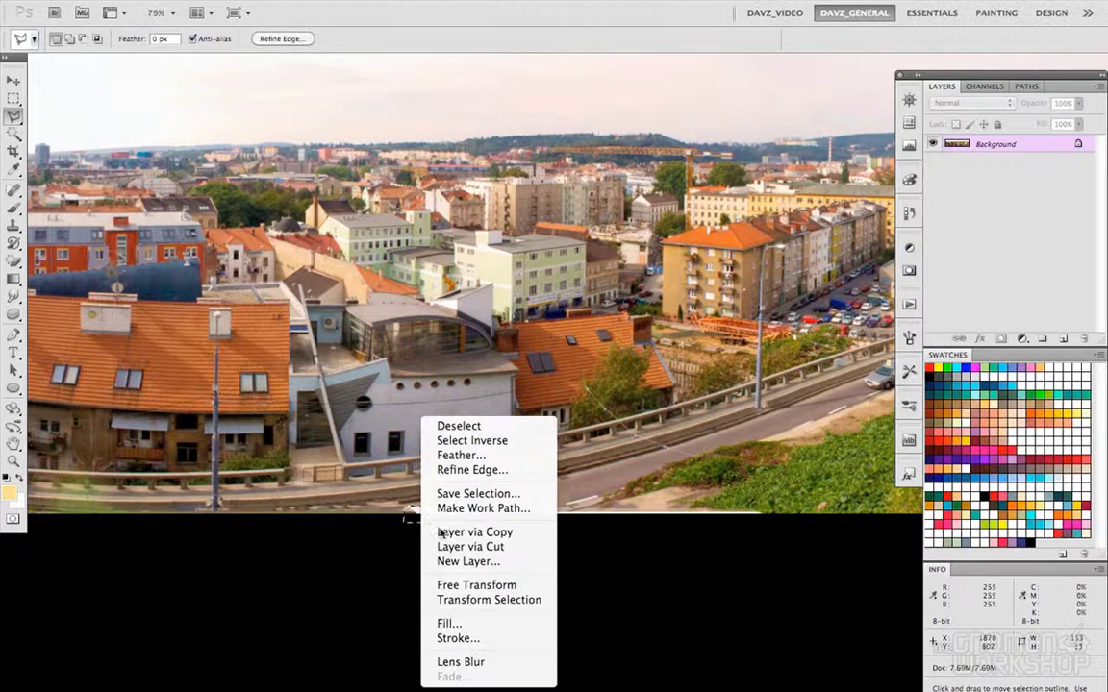
pyautogui.click(467, 623)
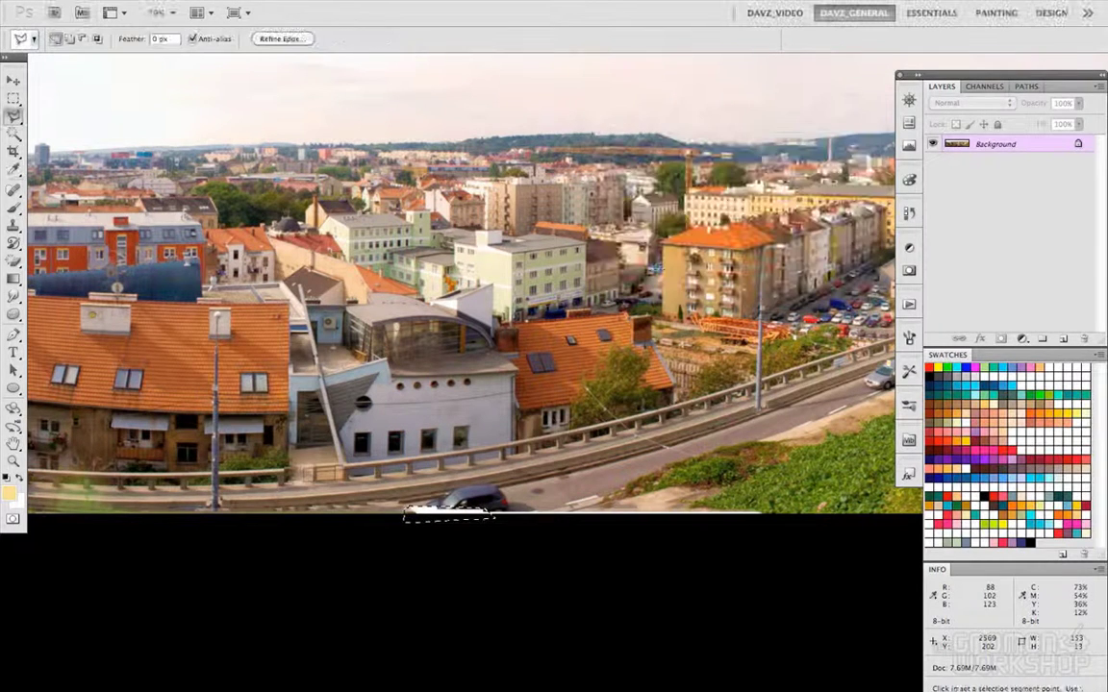